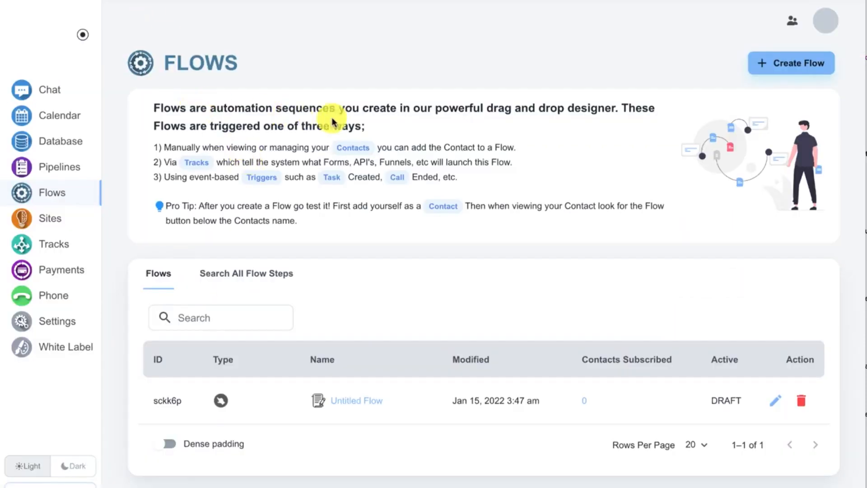
# Create a new flow that processes form submissions from the Request Info Form.
pyautogui.click(780, 68)
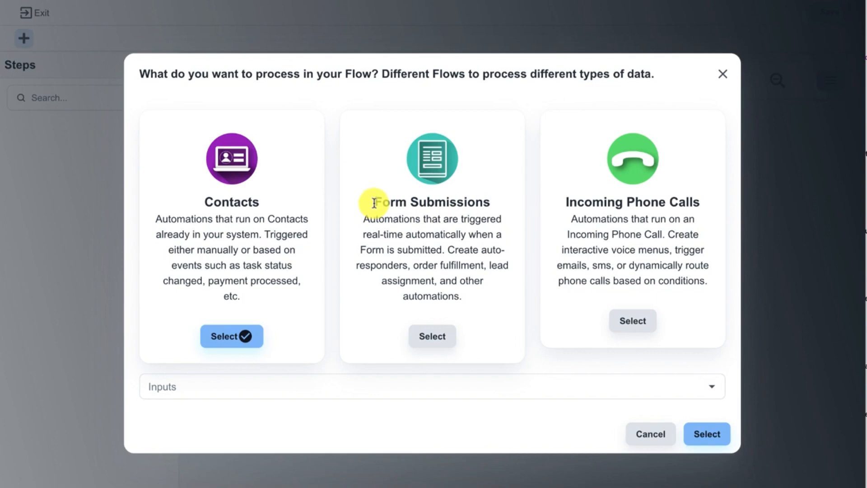
pyautogui.click(432, 336)
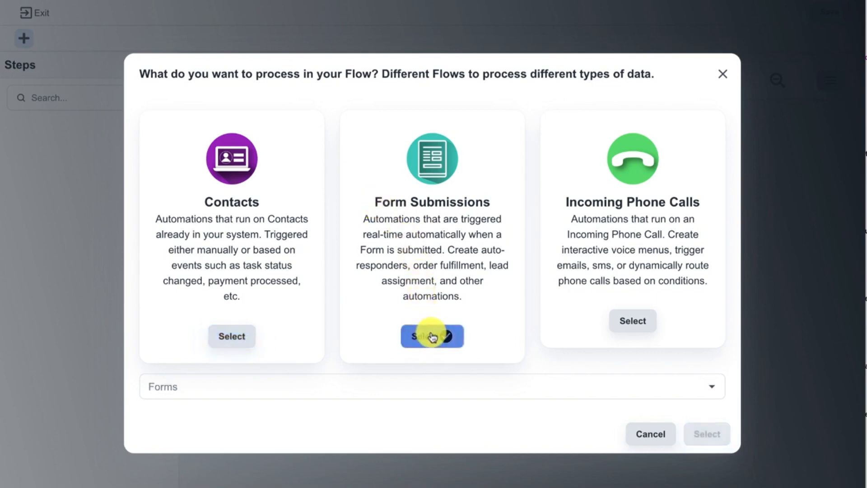
pyautogui.click(367, 382)
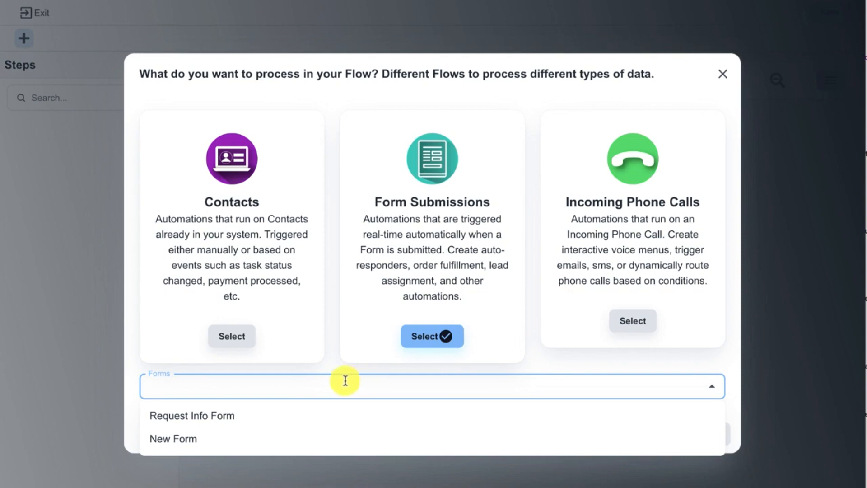
pyautogui.click(238, 420)
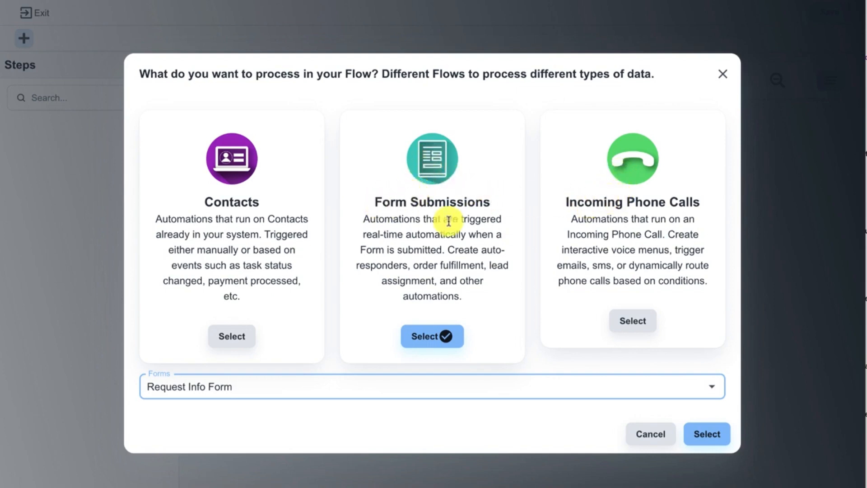
pyautogui.click(701, 435)
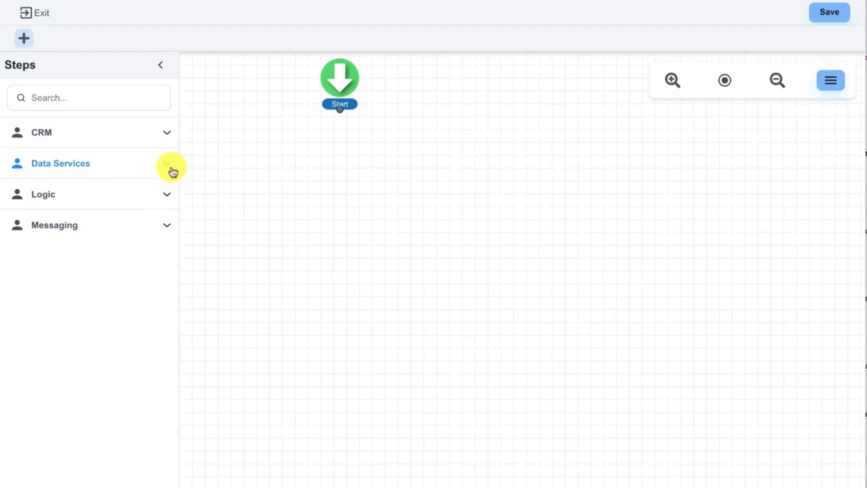
# Add a Create Pipeline Item step below Start and set its pipeline to Sales Pipeline.
pyautogui.click(124, 103)
pyautogui.write('pipe')
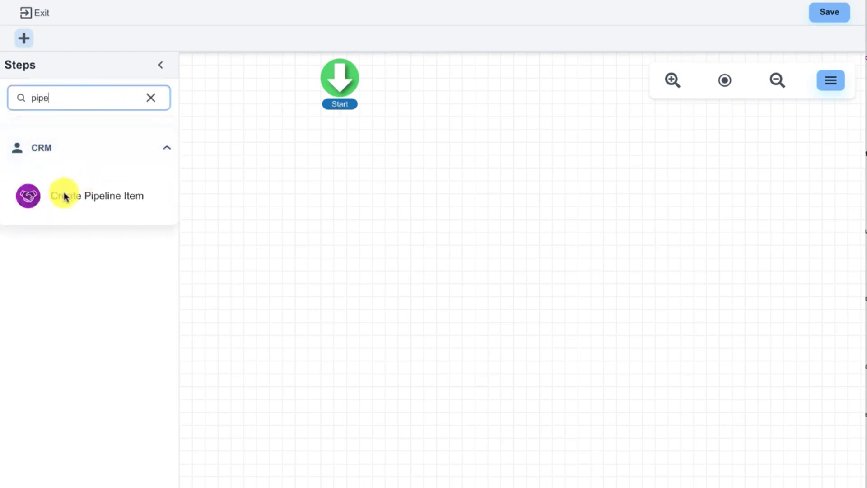
pyautogui.moveTo(26, 196); pyautogui.dragTo(327, 172)
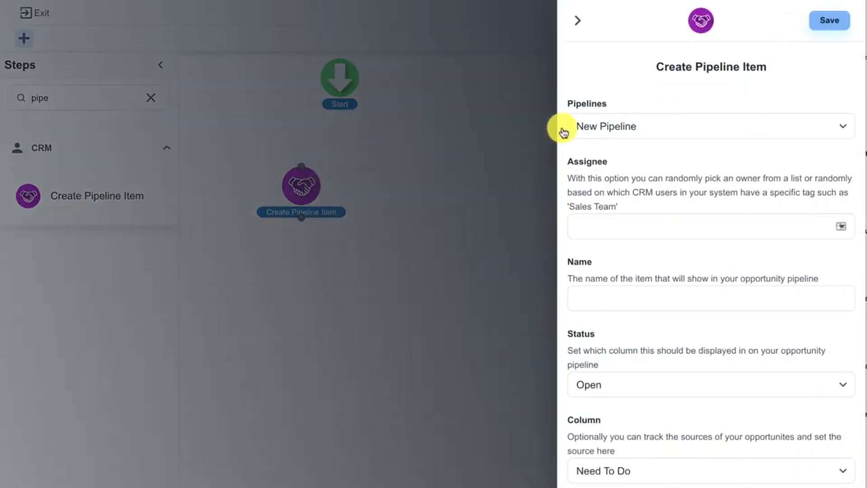
pyautogui.click(634, 126)
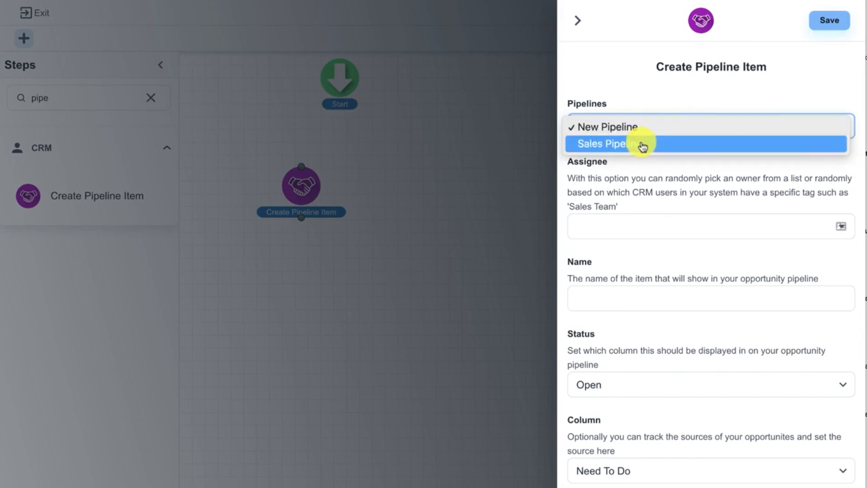
pyautogui.click(639, 143)
# Set the pipeline item's assignee to Demo User and name the item "Call New Lead".
pyautogui.click(641, 229)
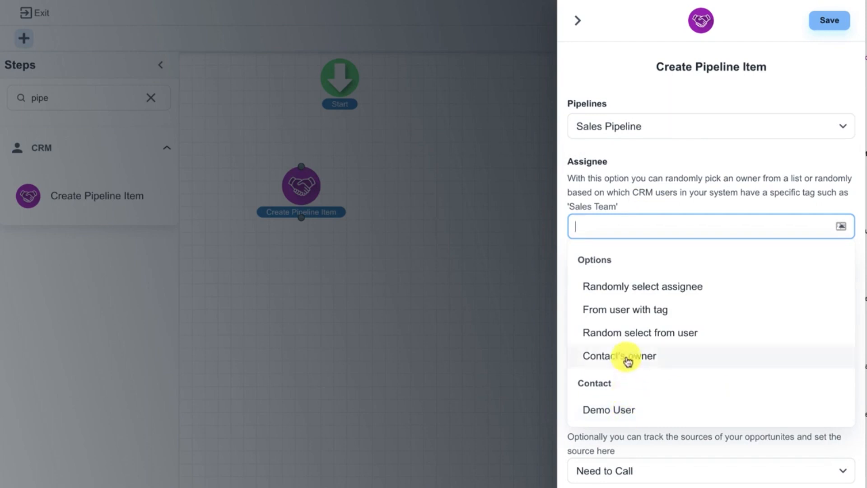
pyautogui.click(633, 315)
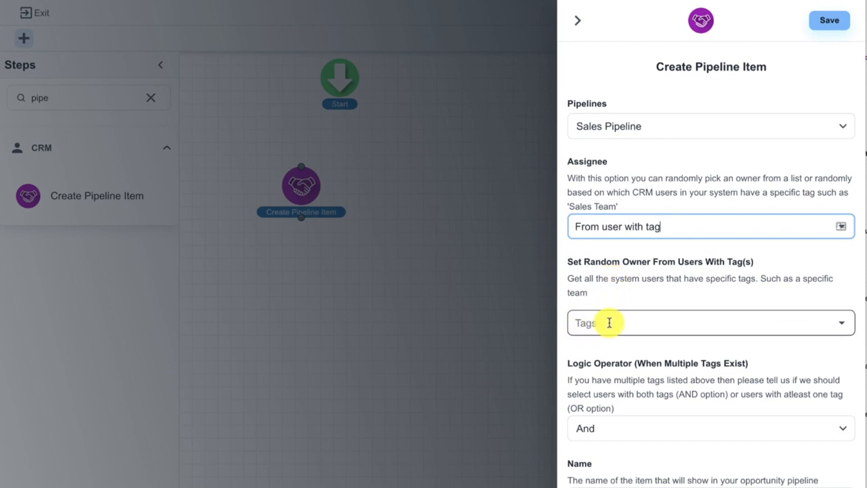
pyautogui.click(627, 229)
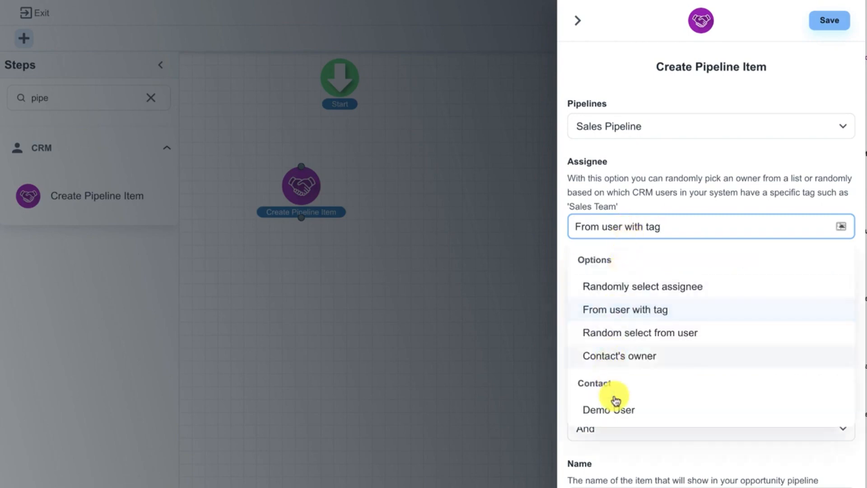
pyautogui.click(621, 412)
pyautogui.click(610, 295)
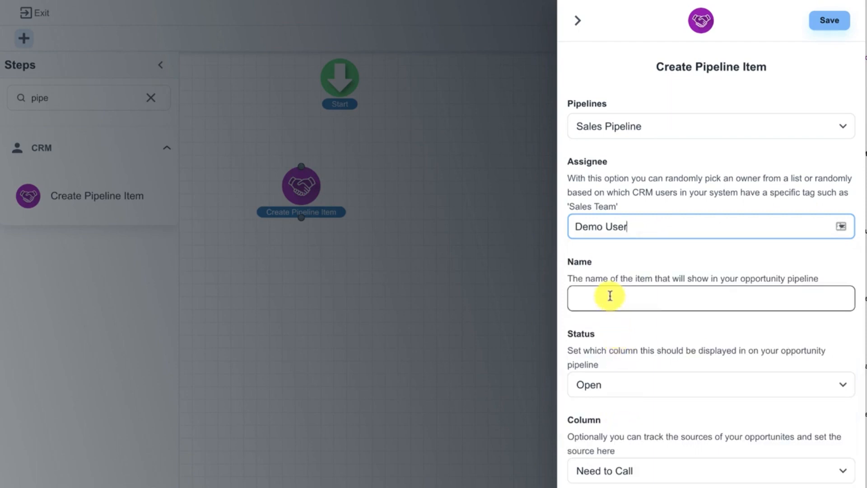
pyautogui.write('Call ')
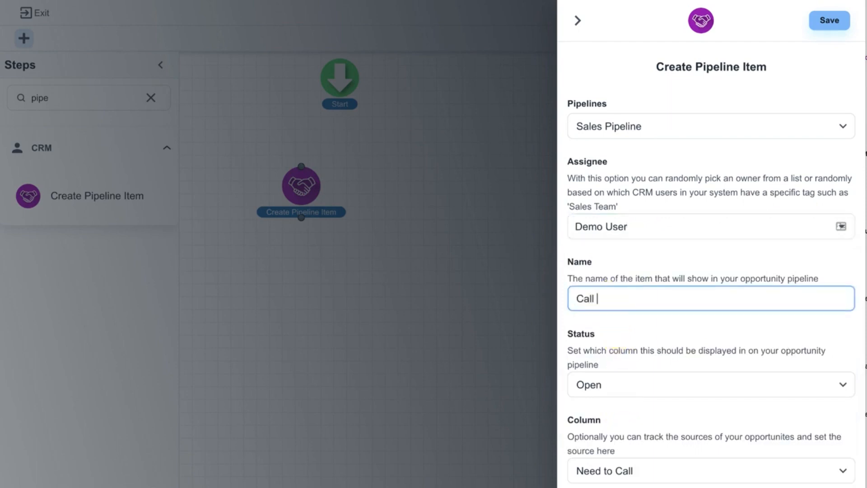
pyautogui.write('New Lead')
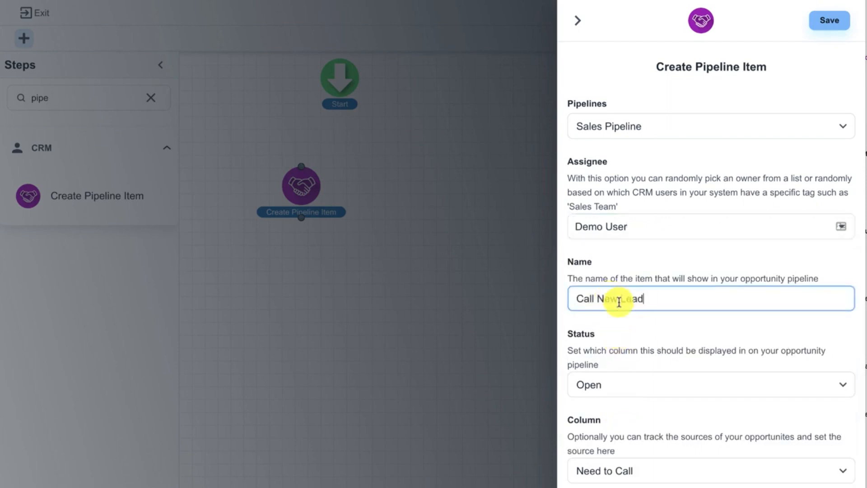
# Set the pipeline item's opportunity source to Sales Funnel and its color code to dark red, and save the step.
pyautogui.scroll(-2, 640, 320)
pyautogui.scroll(-3, 639, 316)
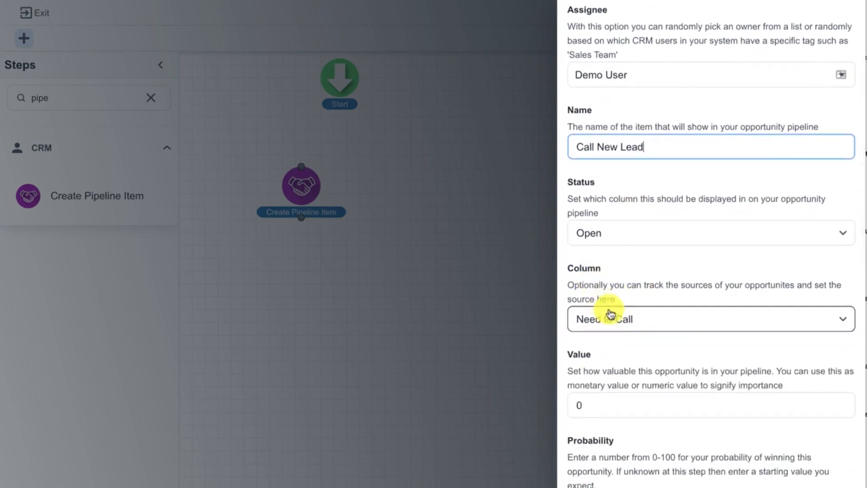
pyautogui.scroll(-3, 621, 311)
pyautogui.scroll(-1, 619, 310)
pyautogui.scroll(-2, 619, 309)
pyautogui.scroll(-2, 623, 329)
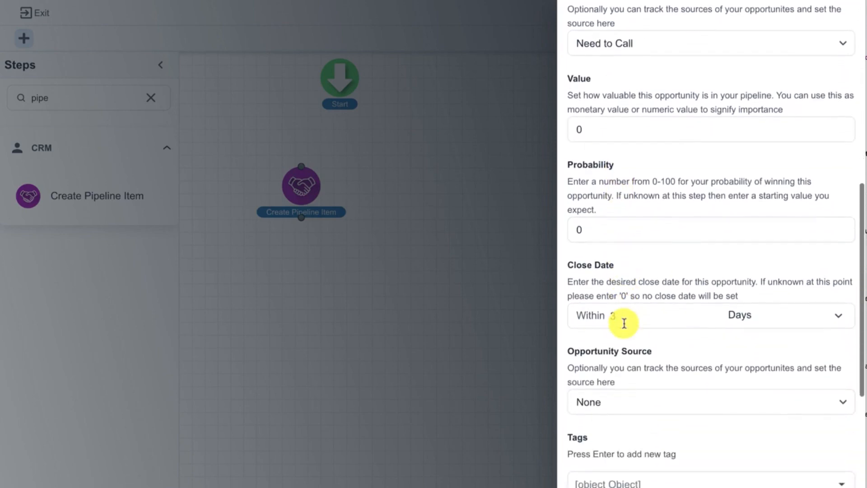
pyautogui.scroll(-2, 624, 324)
pyautogui.click(625, 295)
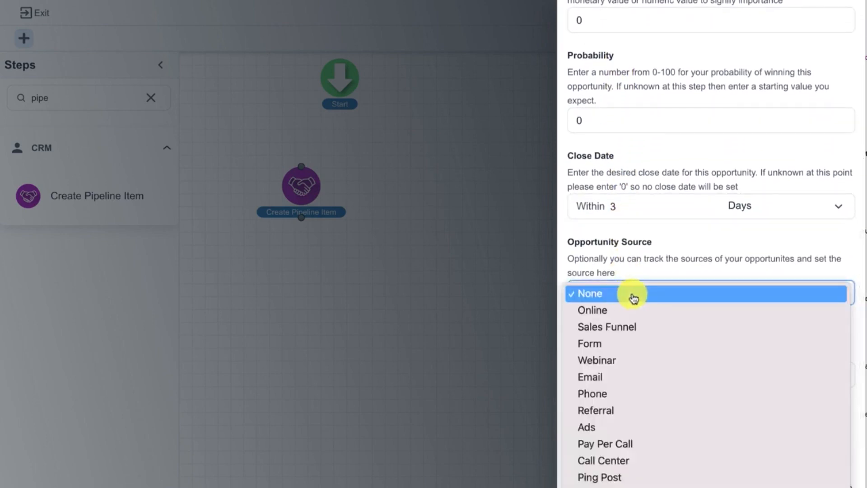
pyautogui.click(623, 326)
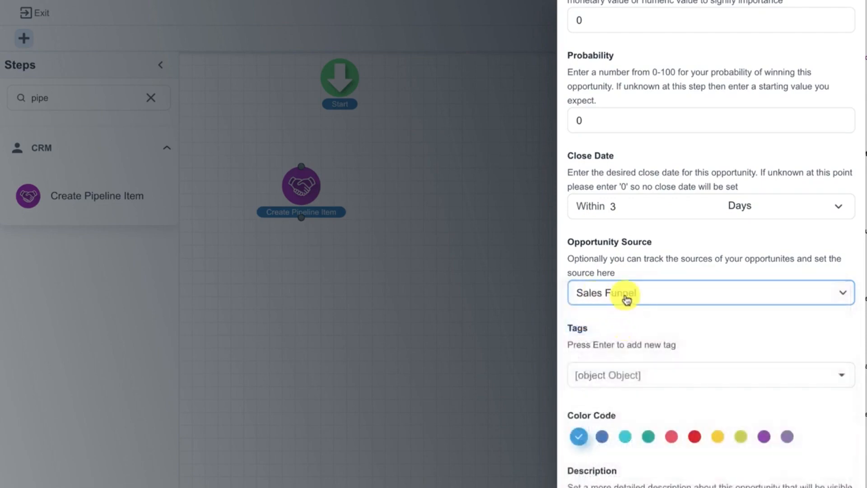
pyautogui.scroll(-3, 652, 313)
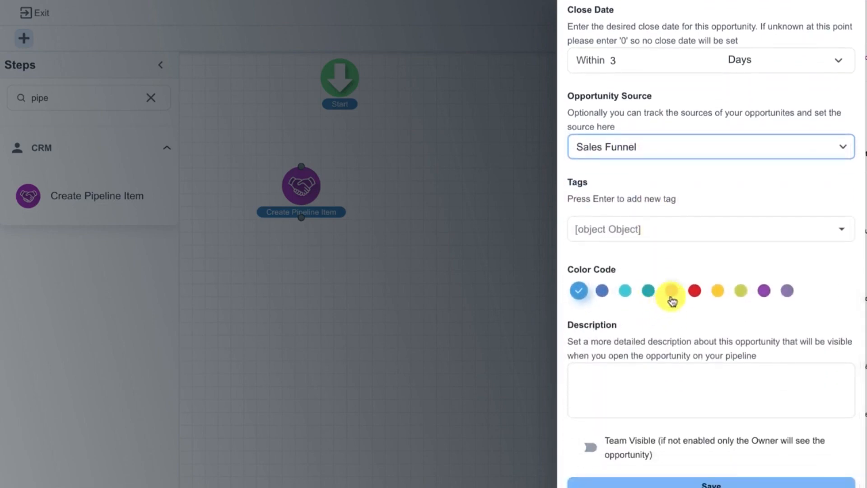
pyautogui.click(695, 296)
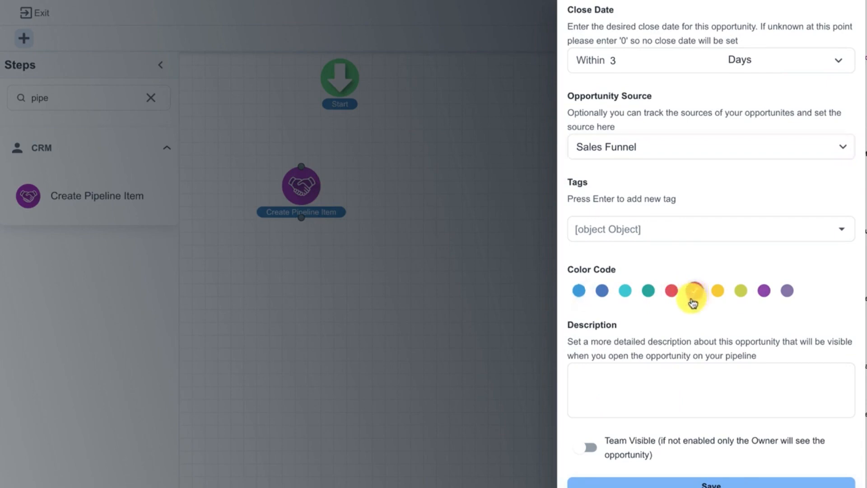
pyautogui.click(693, 483)
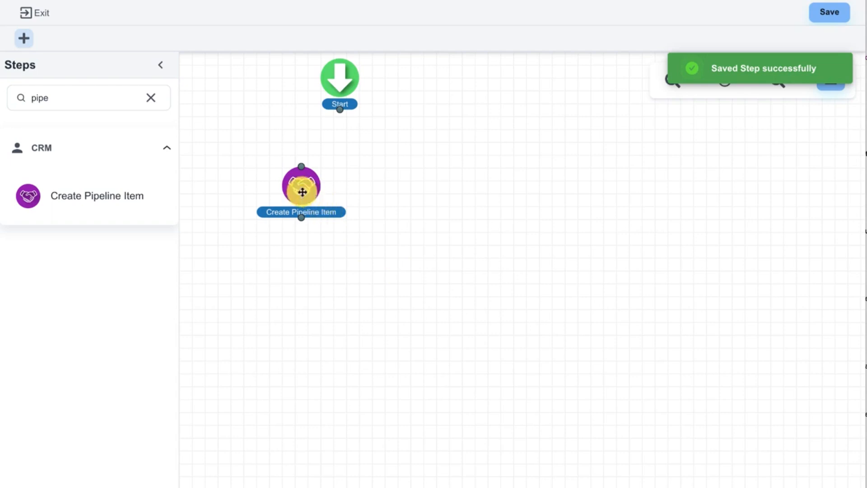
# Align the Create Pipeline Item step directly below Start and connect Start to it.
pyautogui.moveTo(302, 192); pyautogui.dragTo(339, 188)
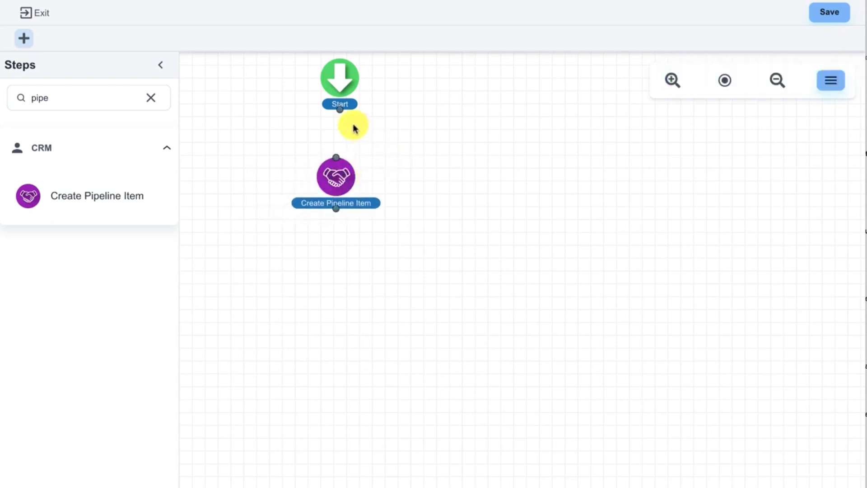
pyautogui.moveTo(340, 109); pyautogui.dragTo(334, 176)
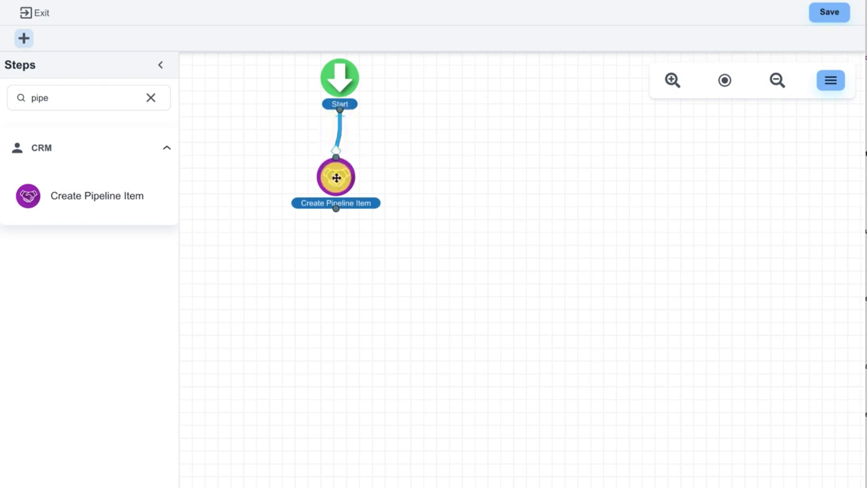
pyautogui.moveTo(333, 177); pyautogui.dragTo(336, 174)
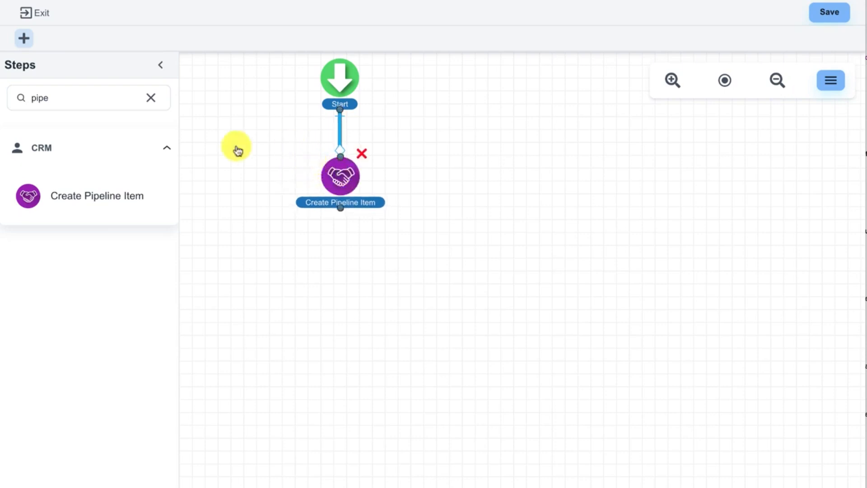
# Add a Wait For Amount of Time step below Create Pipeline Item with a wait of 15 minutes and save it.
pyautogui.click(152, 98)
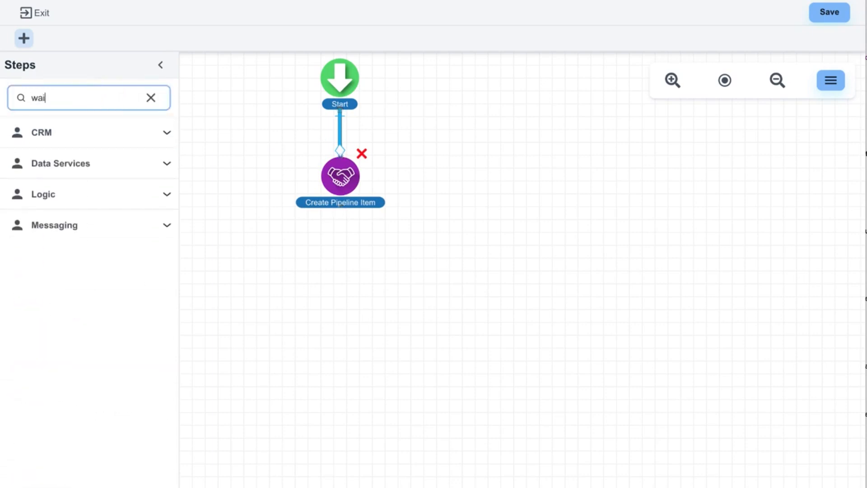
pyautogui.moveTo(31, 322); pyautogui.dragTo(332, 271)
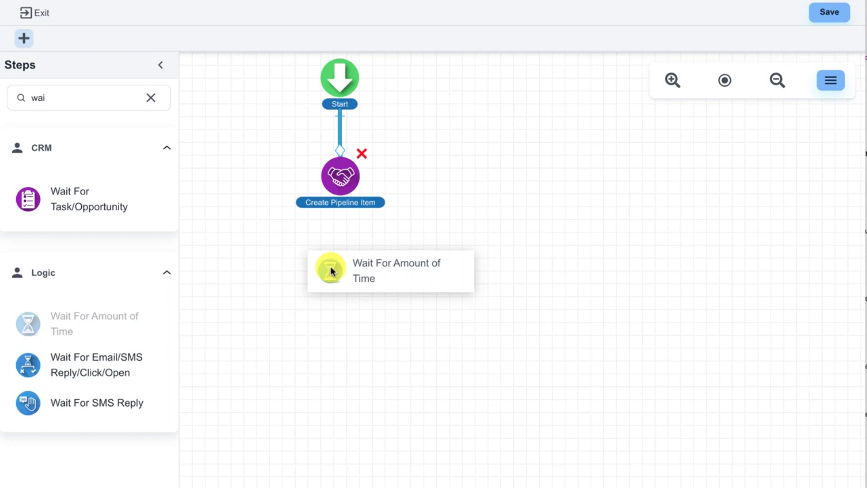
pyautogui.moveTo(330, 267); pyautogui.dragTo(331, 267)
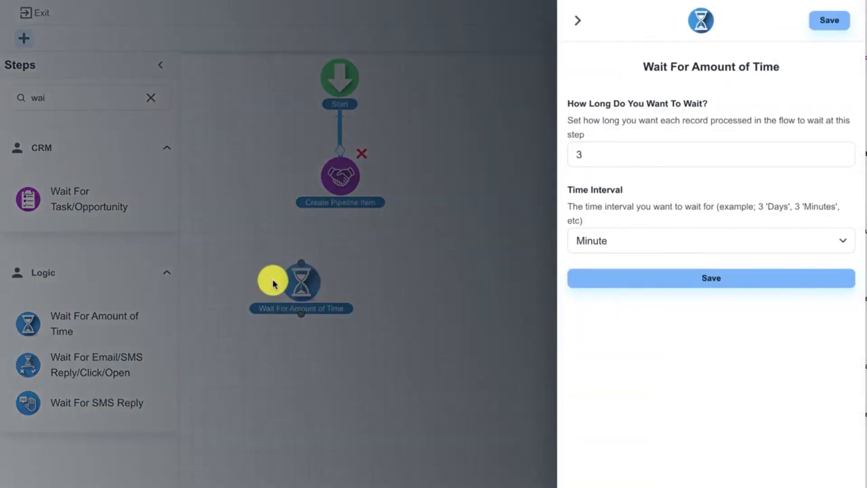
pyautogui.click(615, 158)
pyautogui.moveTo(615, 157); pyautogui.dragTo(561, 158)
pyautogui.write('15')
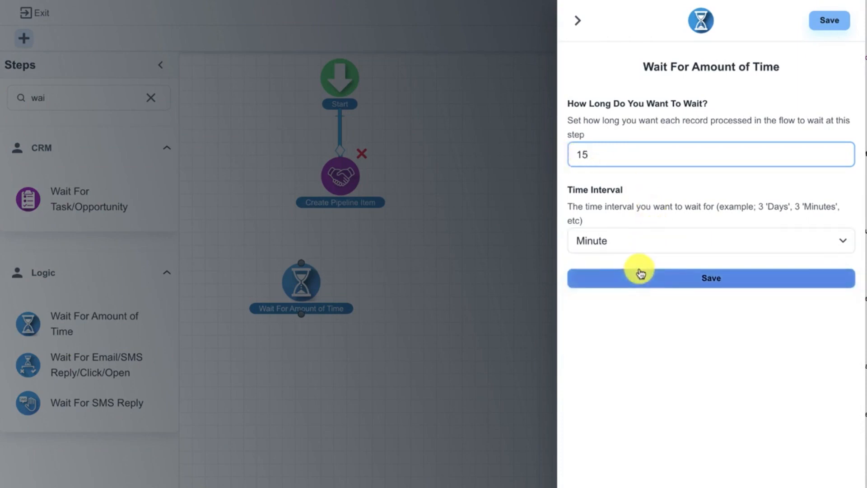
pyautogui.click(640, 274)
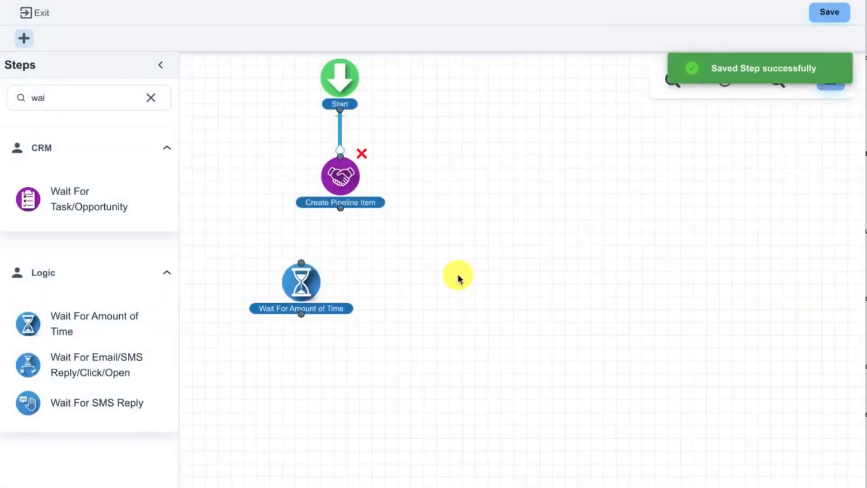
# Connect Create Pipeline Item to the wait step aligned below it, and set the wait to 1 minute.
pyautogui.moveTo(314, 280); pyautogui.dragTo(344, 273)
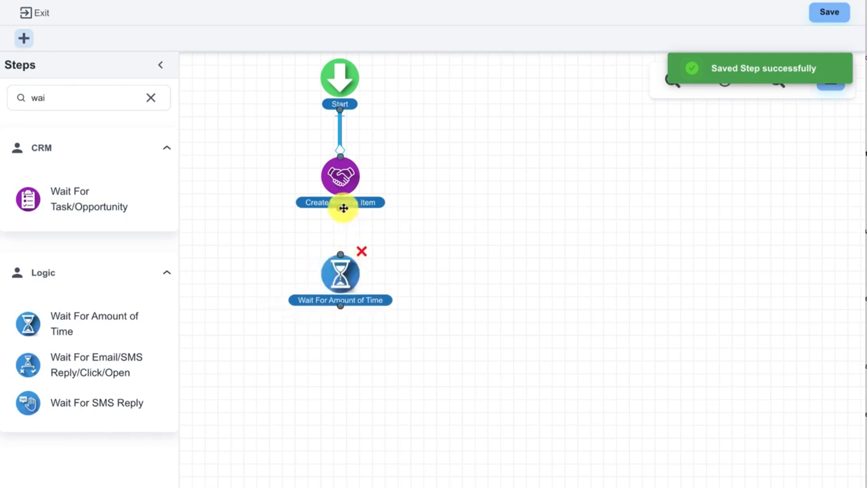
pyautogui.moveTo(343, 231); pyautogui.dragTo(341, 253)
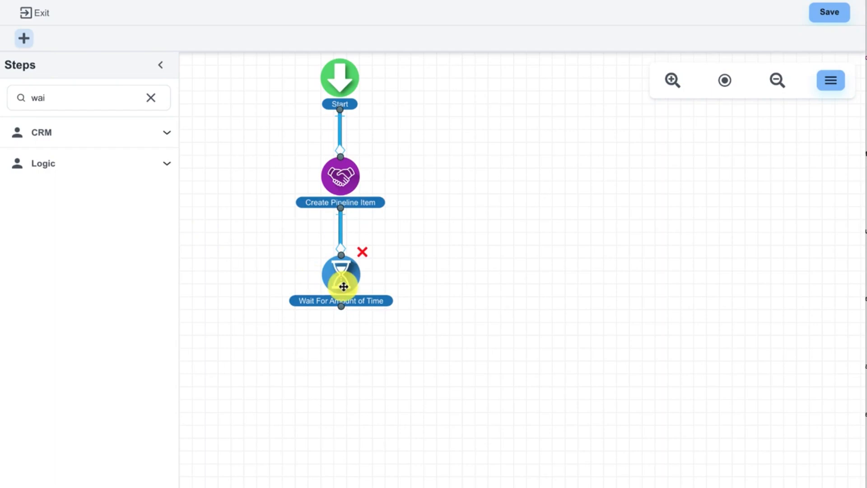
pyautogui.click(340, 288)
pyautogui.moveTo(605, 155); pyautogui.dragTo(555, 155)
pyautogui.write('1')
pyautogui.click(652, 277)
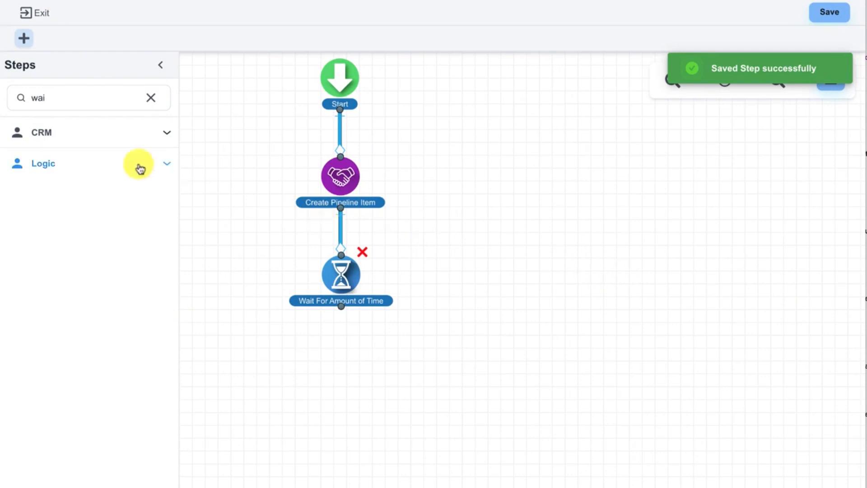
# Add a Send Email messaging step to the flow below the wait step.
pyautogui.click(151, 97)
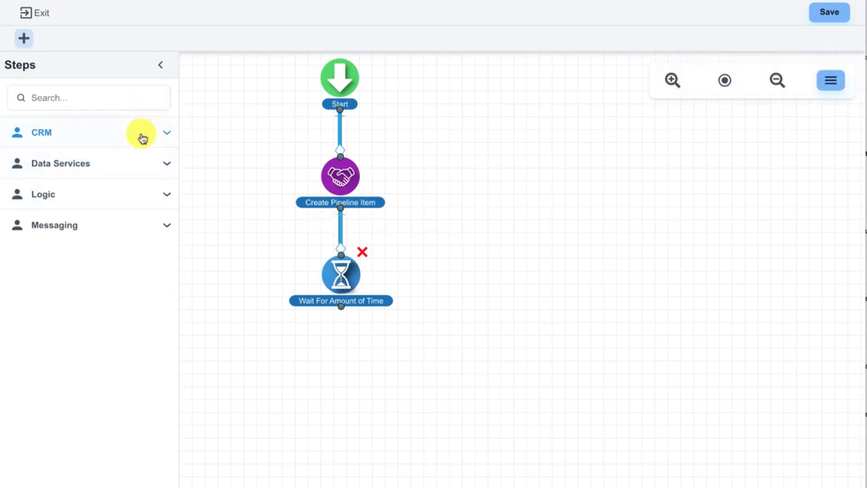
pyautogui.click(105, 225)
pyautogui.moveTo(70, 293); pyautogui.dragTo(364, 356)
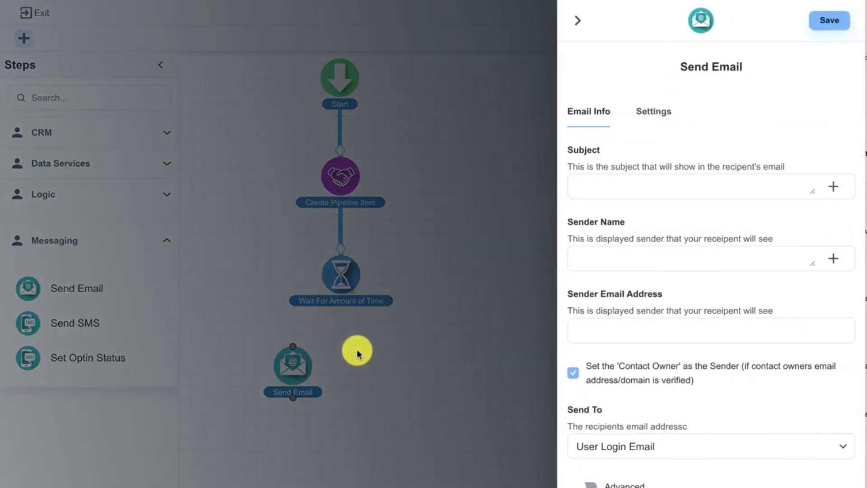
# Set the email subject to "Hi" followed by the First Name merge field of the Request Info Form.
pyautogui.click(579, 193)
pyautogui.click(586, 188)
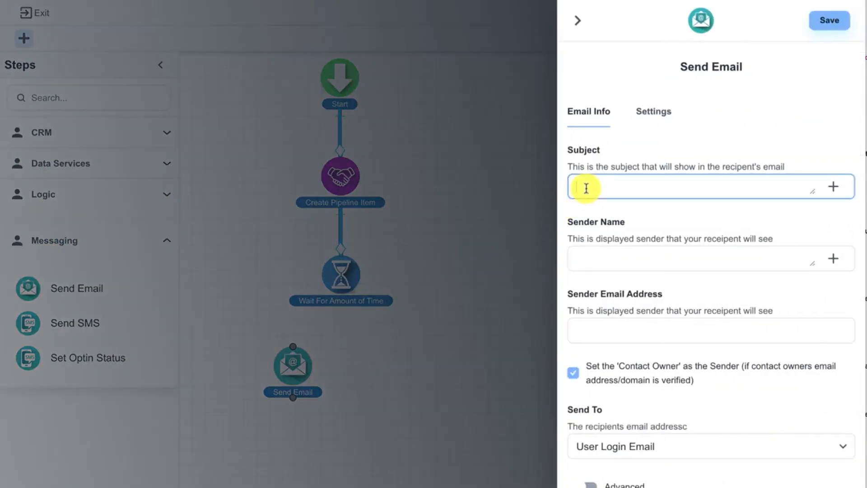
pyautogui.write('Hi')
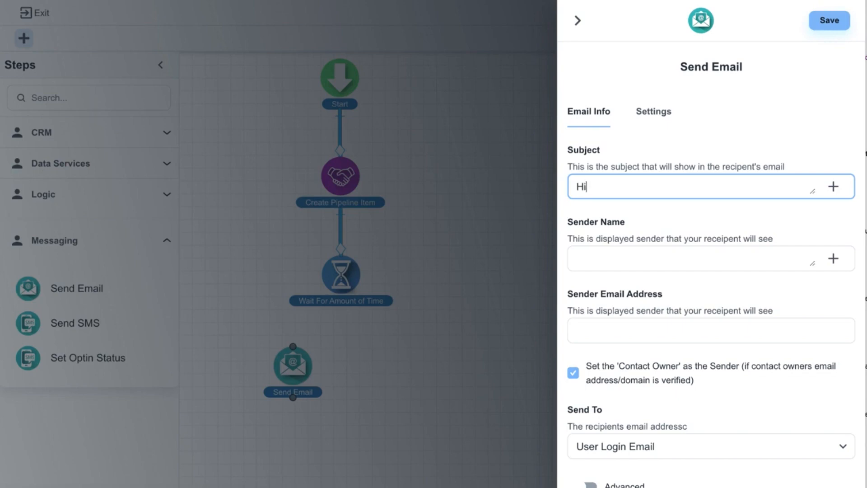
pyautogui.click(834, 188)
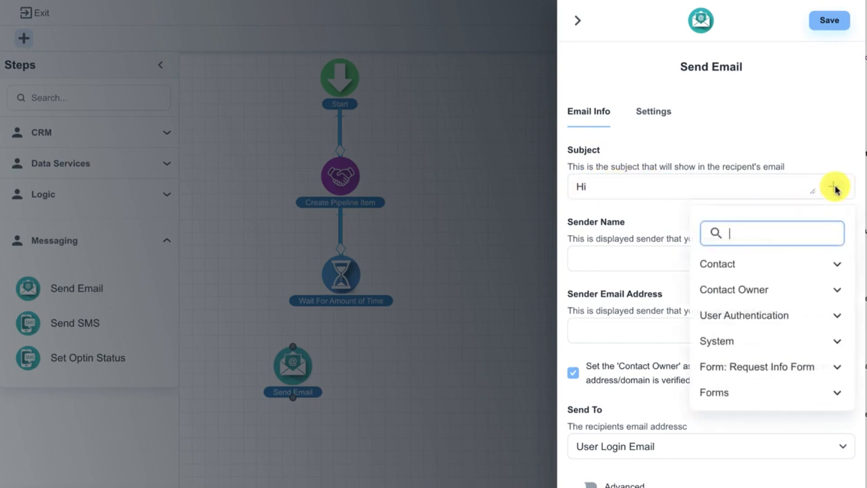
pyautogui.click(775, 364)
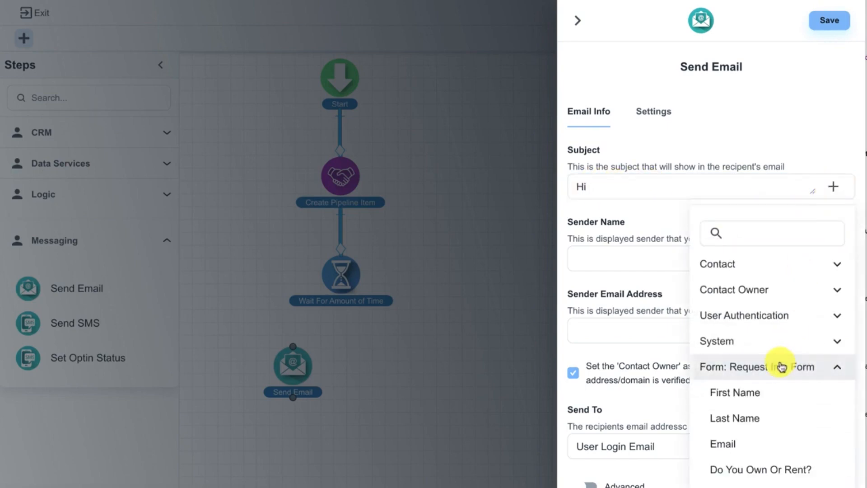
pyautogui.click(747, 394)
# Fill in the sender's name and the sender's email address for the Send Email step.
pyautogui.click(596, 260)
pyautogui.write('J')
pyautogui.press('Tab')
pyautogui.press('Tab')
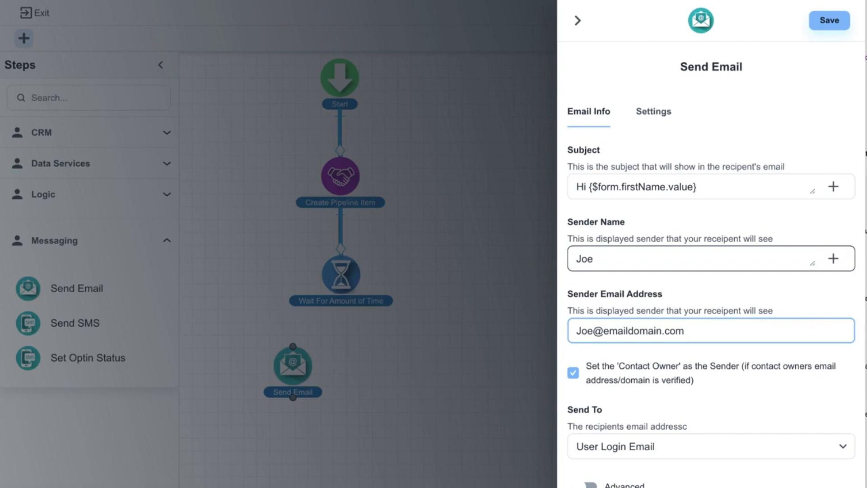
pyautogui.click(608, 330)
pyautogui.write('my')
pyautogui.scroll(-2, 650, 316)
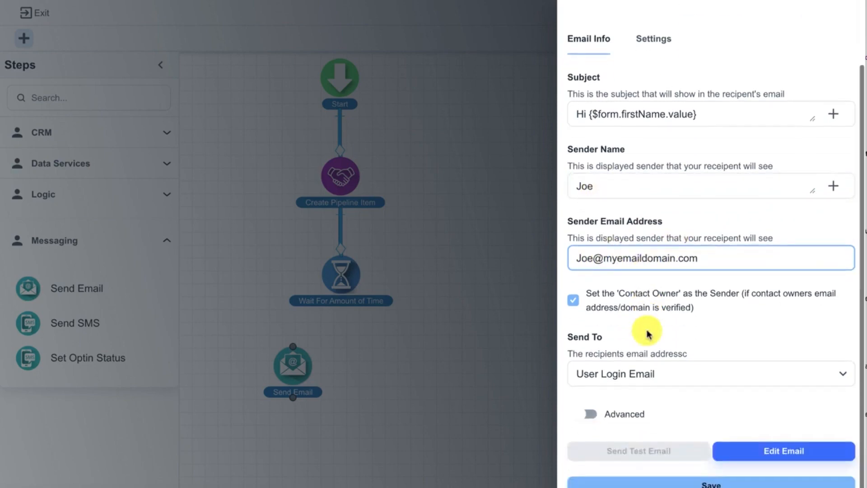
# Set the recipient to Contact Email(Default) and open the email content for editing.
pyautogui.click(644, 375)
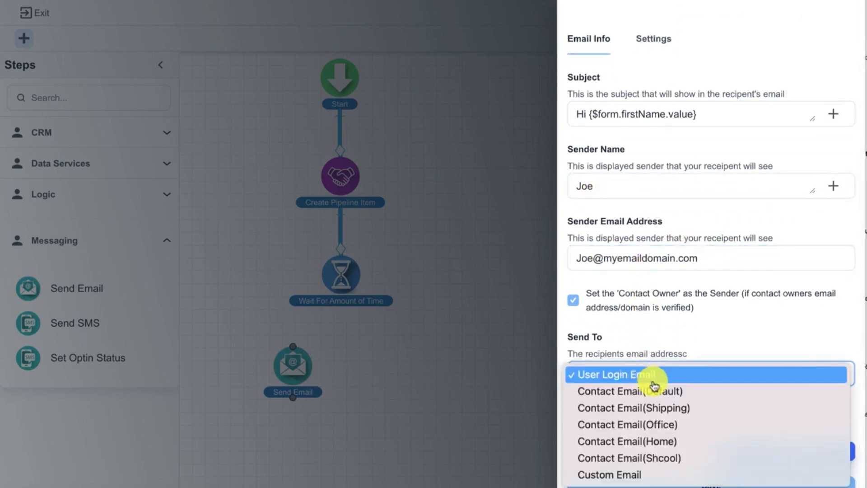
pyautogui.click(675, 393)
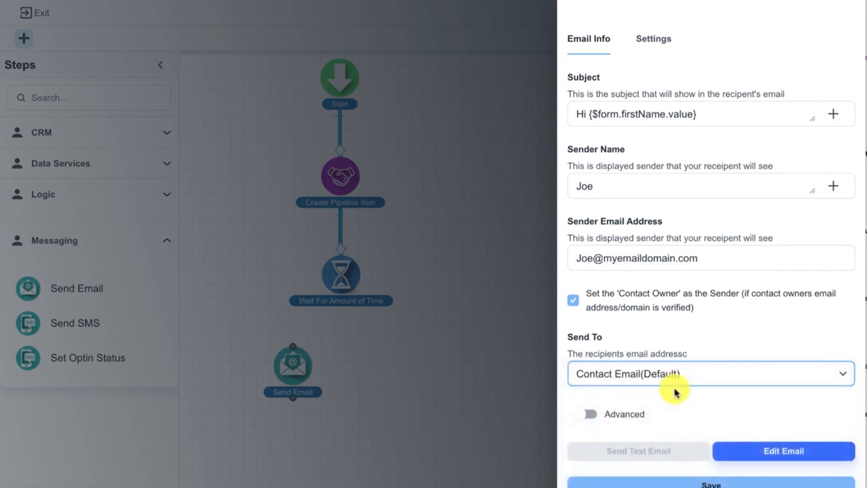
pyautogui.click(763, 454)
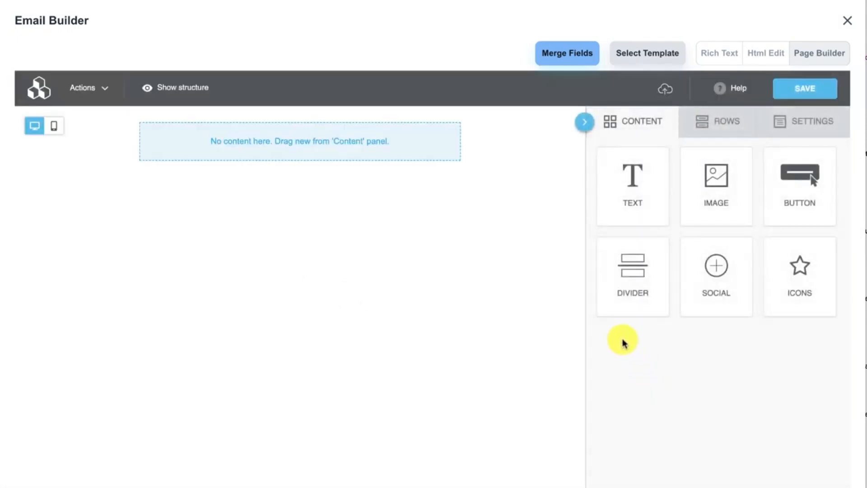
# Add a button block to the empty email layout and place a text block above it.
pyautogui.moveTo(786, 170); pyautogui.dragTo(473, 150)
pyautogui.moveTo(626, 182); pyautogui.dragTo(389, 121)
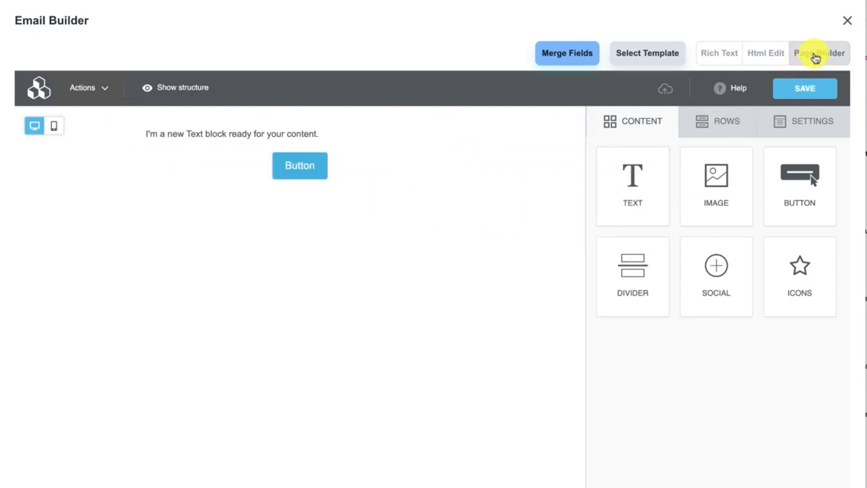
# Switch the email body to Rich Text and write "Hi" followed by the Request Info Form's First Name merge field.
pyautogui.click(724, 59)
pyautogui.click(391, 238)
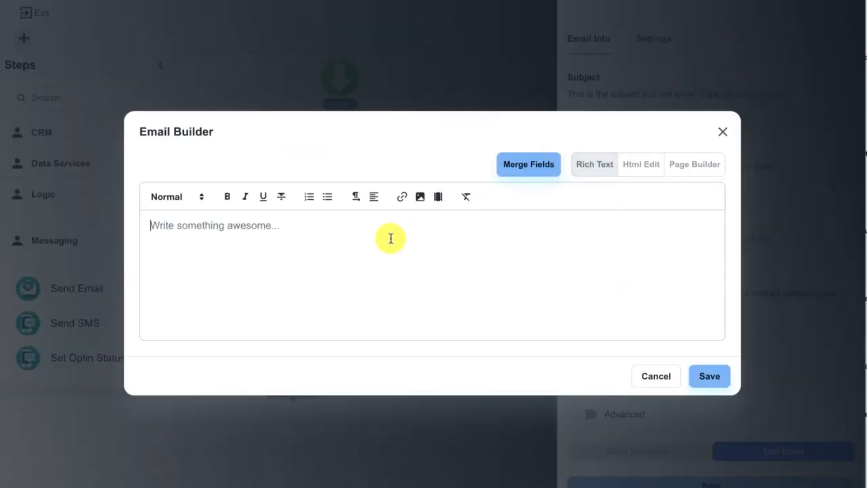
pyautogui.write('Hi')
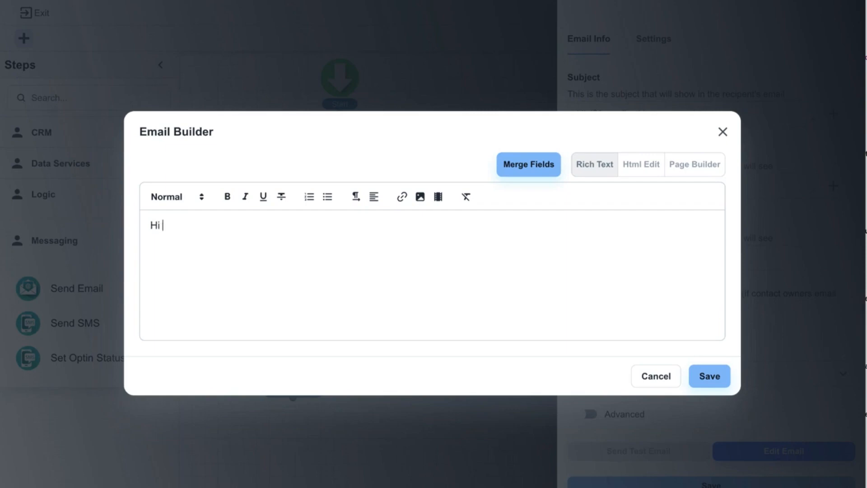
pyautogui.click(547, 164)
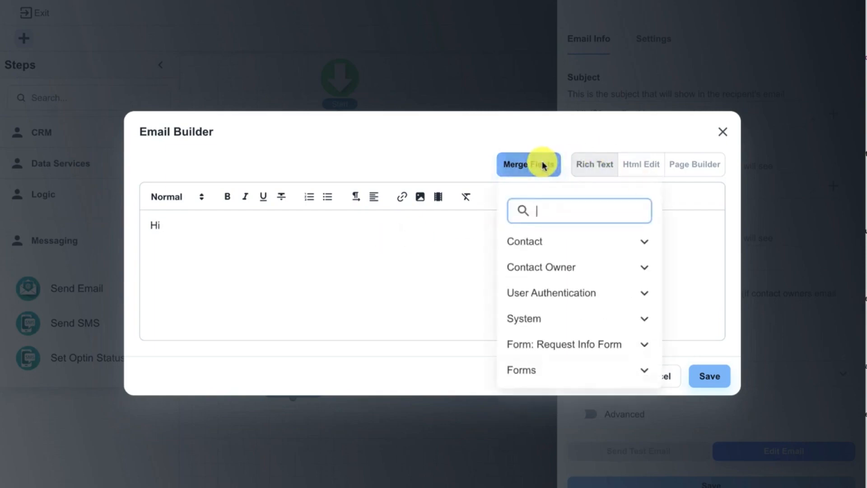
pyautogui.click(549, 343)
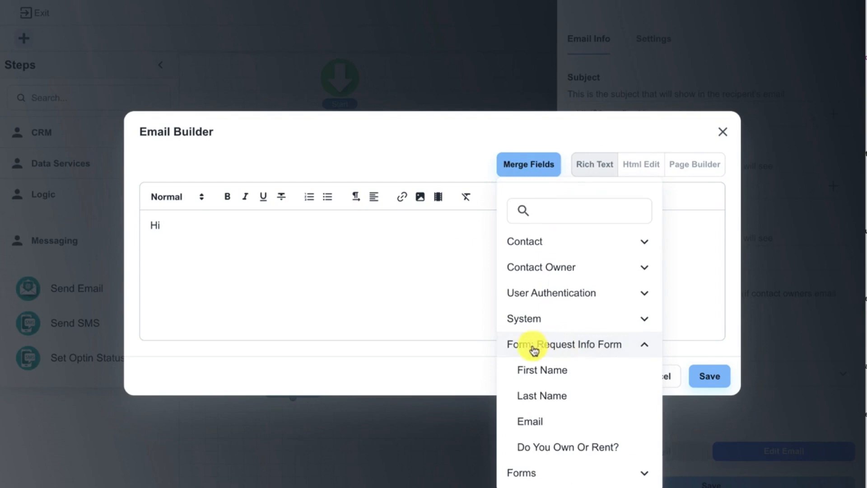
pyautogui.click(564, 369)
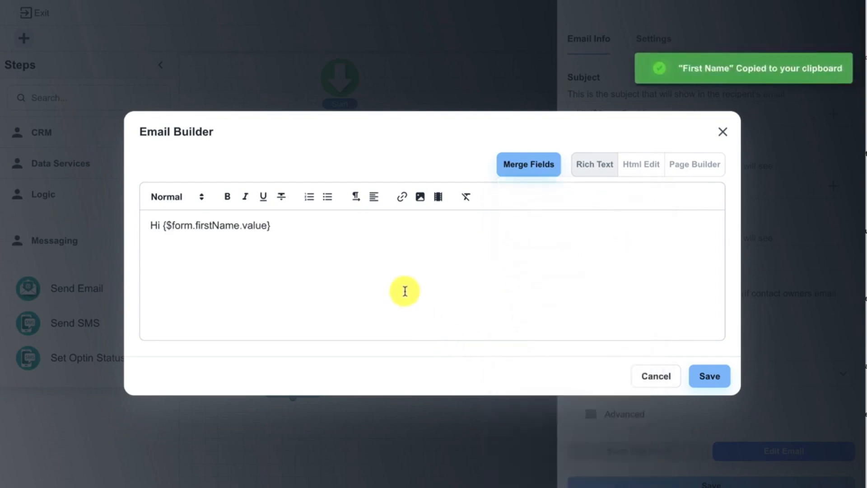
# Write "I see your currently", the Do You Own Or Rent? merge field, "your home" and "I would love to chat", sign off with "Thanks," and save.
pyautogui.press('Return')
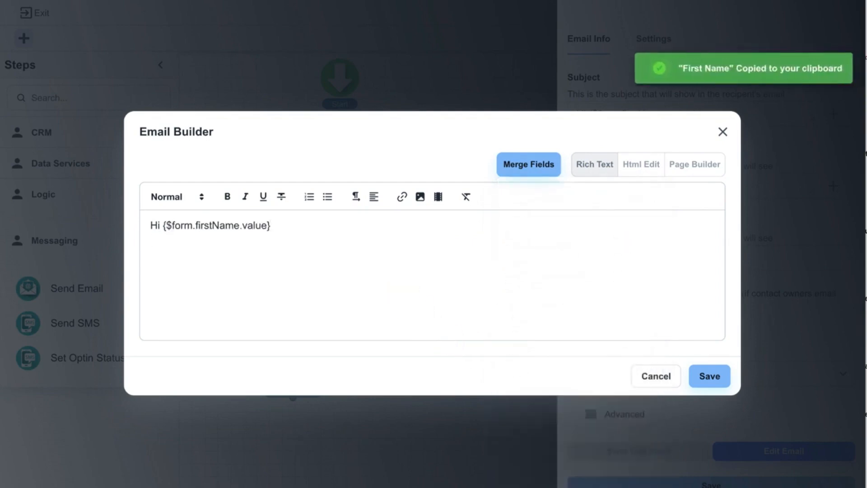
pyautogui.write('I see your currently')
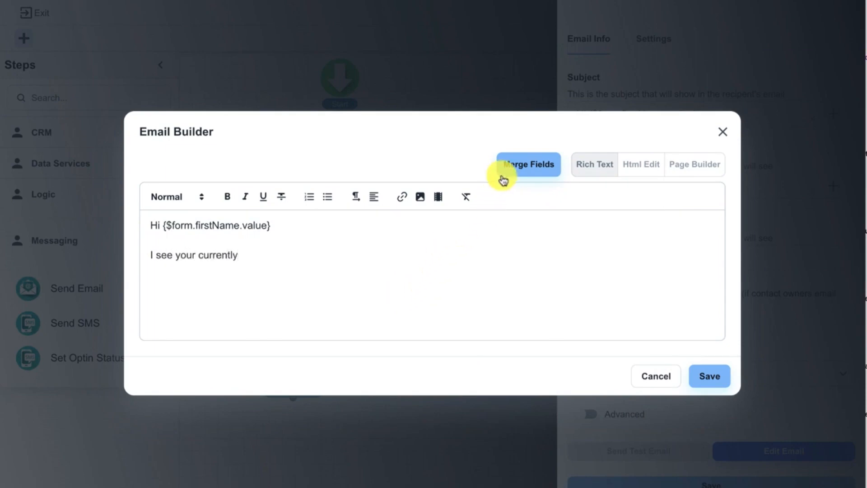
pyautogui.click(518, 167)
pyautogui.click(542, 350)
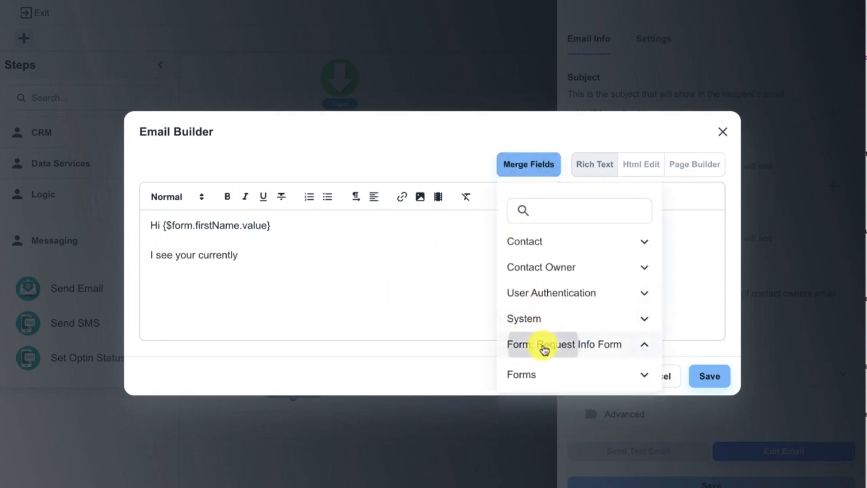
pyautogui.click(560, 450)
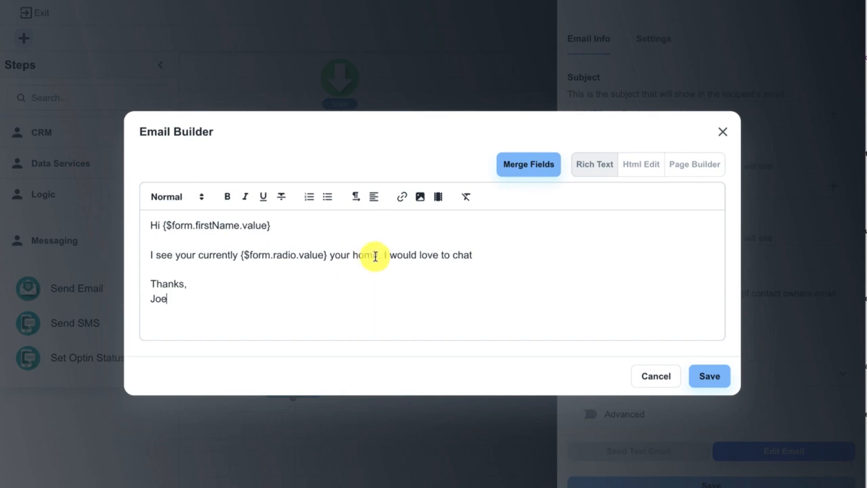
pyautogui.click(705, 373)
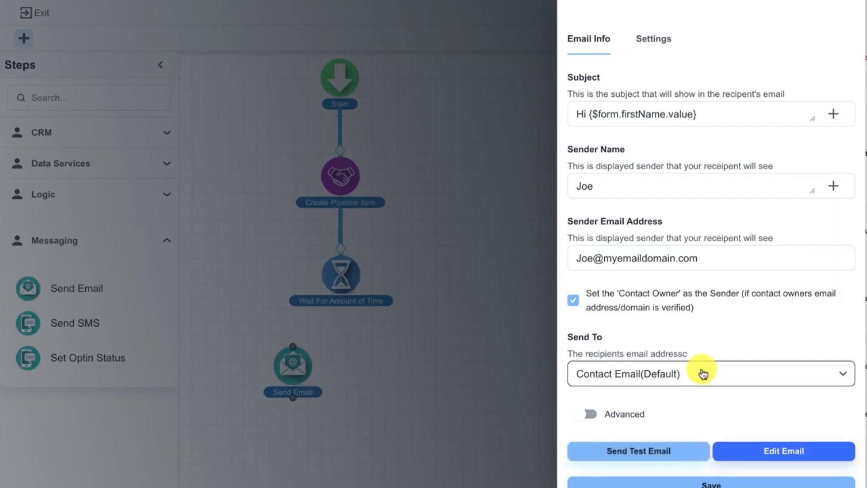
# Save the Send Email step and agree to add myemaildomain.com as a domain for email sending.
pyautogui.click(706, 483)
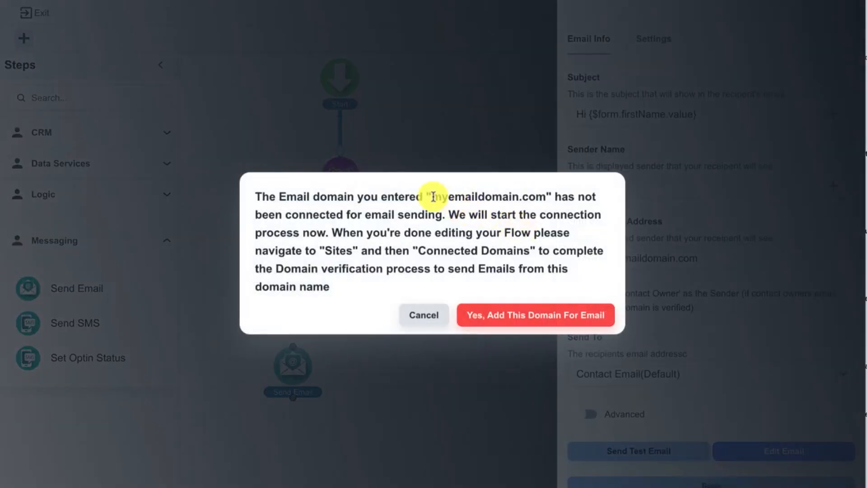
pyautogui.moveTo(433, 196); pyautogui.dragTo(552, 206)
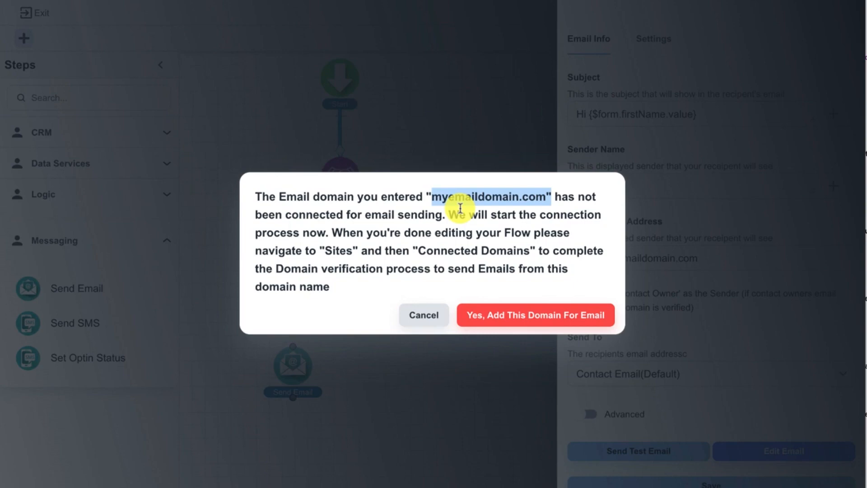
pyautogui.click(491, 318)
# Align the Send Email step directly below Wait For Amount of Time and connect the wait step to it.
pyautogui.moveTo(304, 355); pyautogui.dragTo(341, 355)
pyautogui.moveTo(342, 307); pyautogui.dragTo(340, 363)
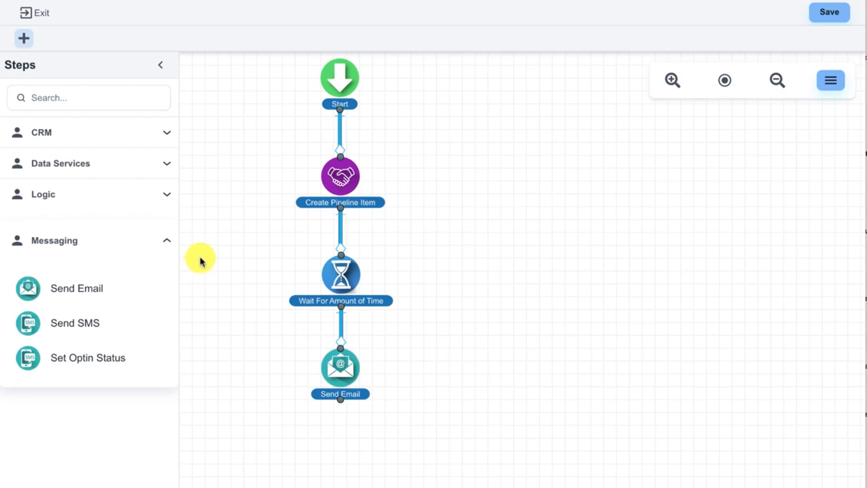
pyautogui.click(148, 199)
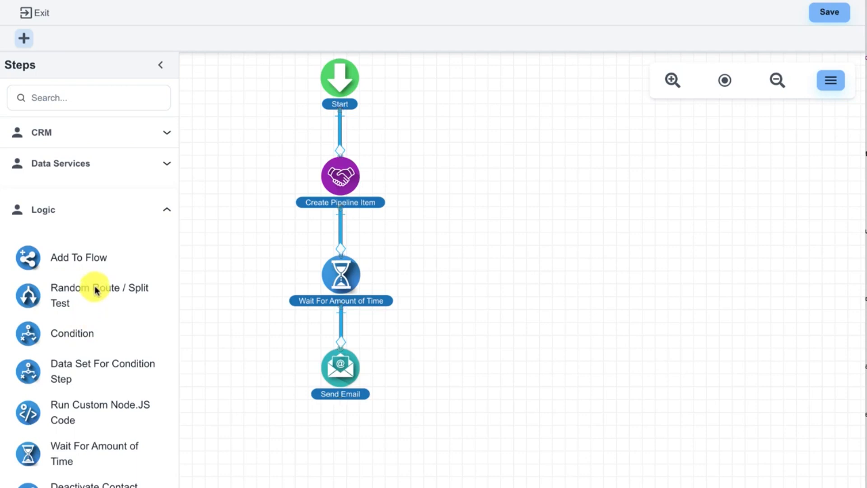
pyautogui.scroll(-2, 96, 363)
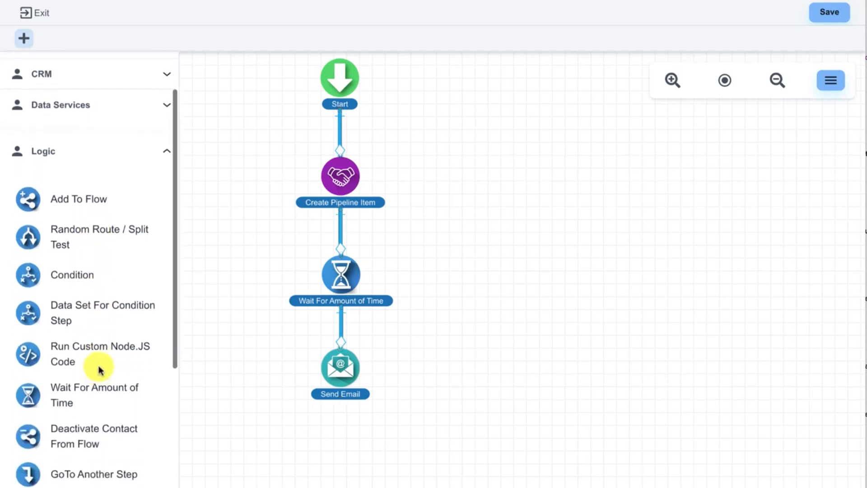
pyautogui.scroll(2, 96, 364)
pyautogui.click(116, 208)
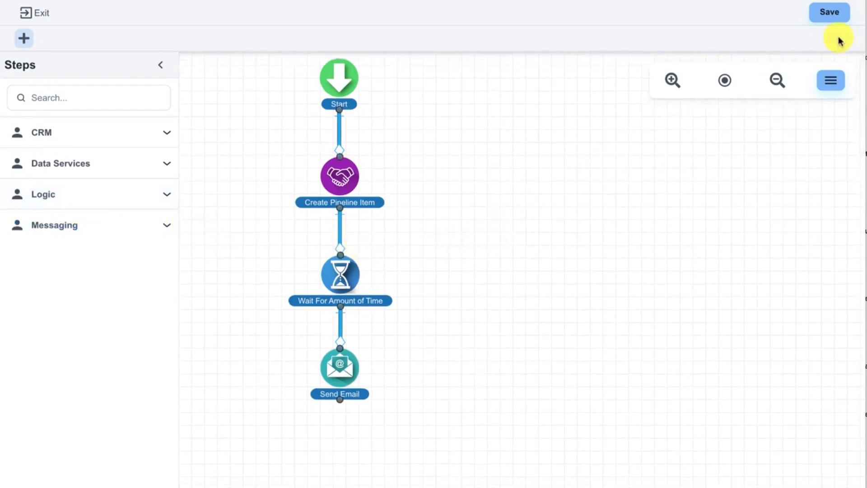
# Save the flow by publishing it rather than keeping it as a draft.
pyautogui.click(833, 20)
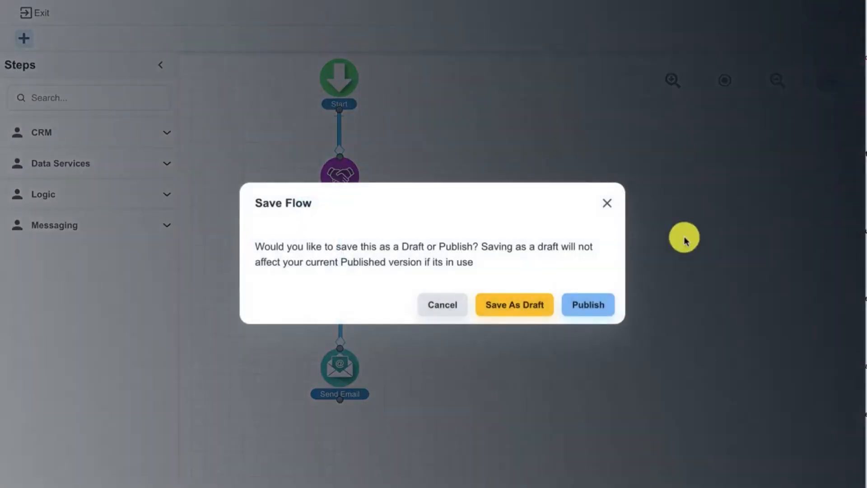
pyautogui.click(600, 305)
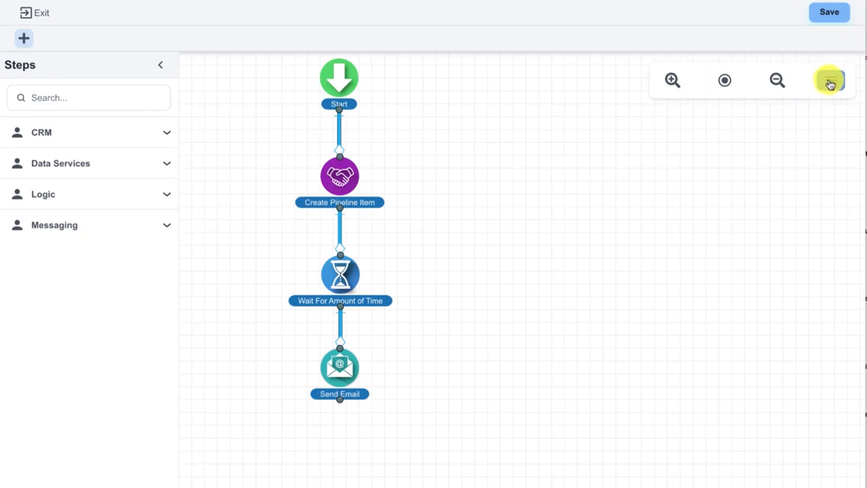
# Rename the untitled flow as "Request Info Email Flow" in its flow information.
pyautogui.click(830, 85)
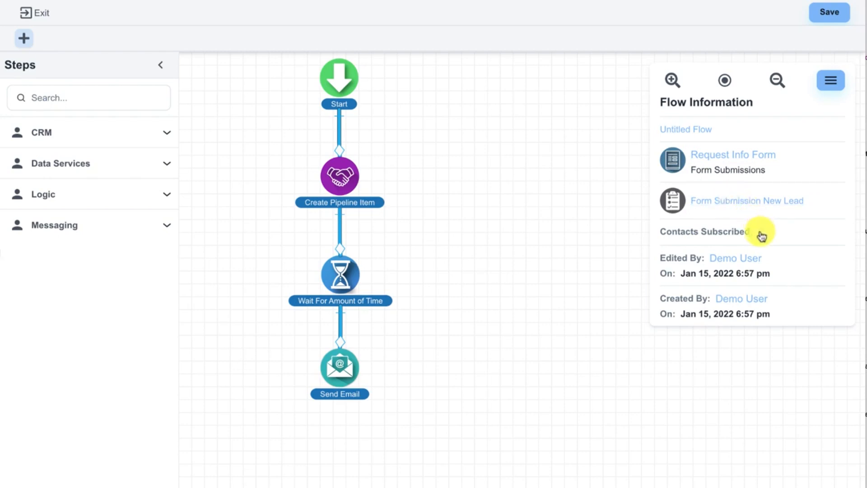
pyautogui.click(701, 131)
pyautogui.click(373, 260)
pyautogui.tripleClick(366, 264)
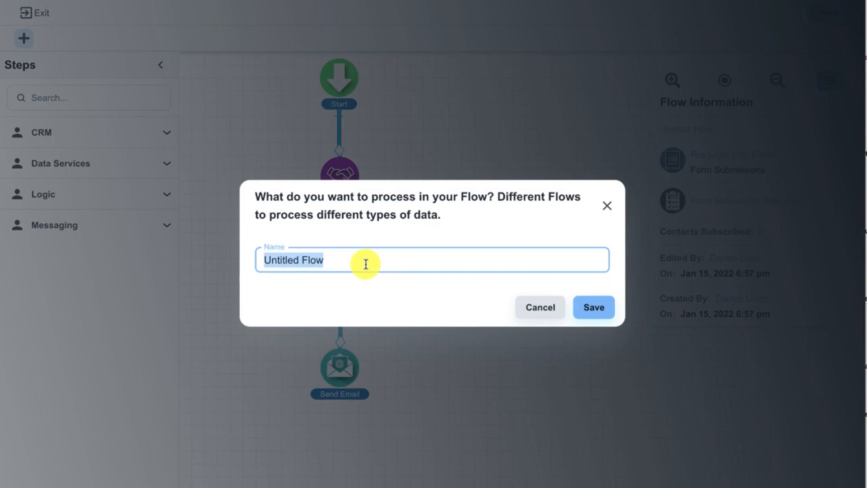
pyautogui.write('Re')
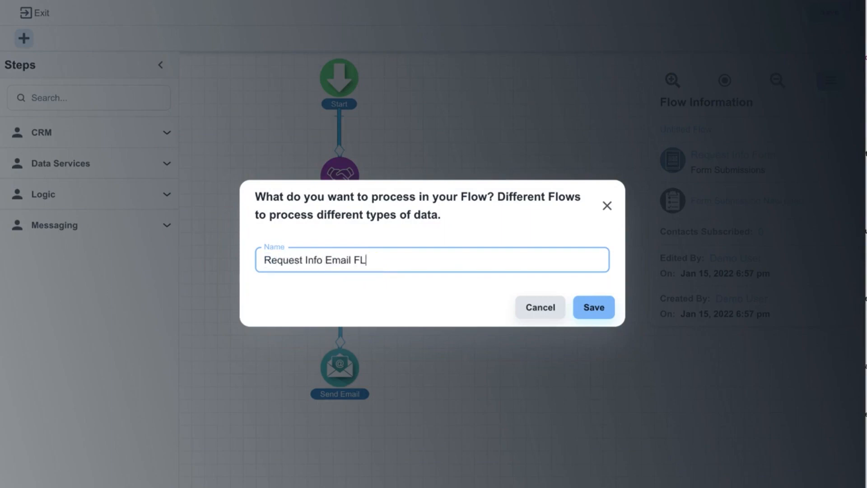
pyautogui.write('quest Info Email Flow')
pyautogui.click(587, 303)
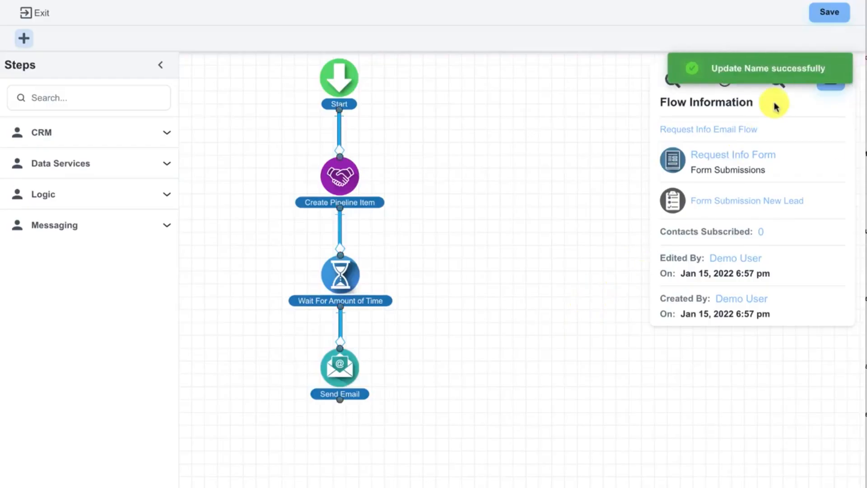
# Publish the renamed flow and exit the flow editor.
pyautogui.click(827, 12)
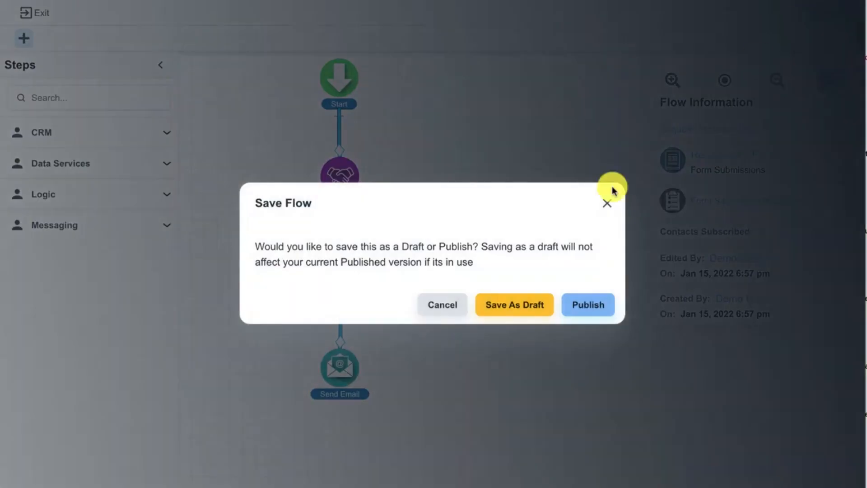
pyautogui.click(588, 305)
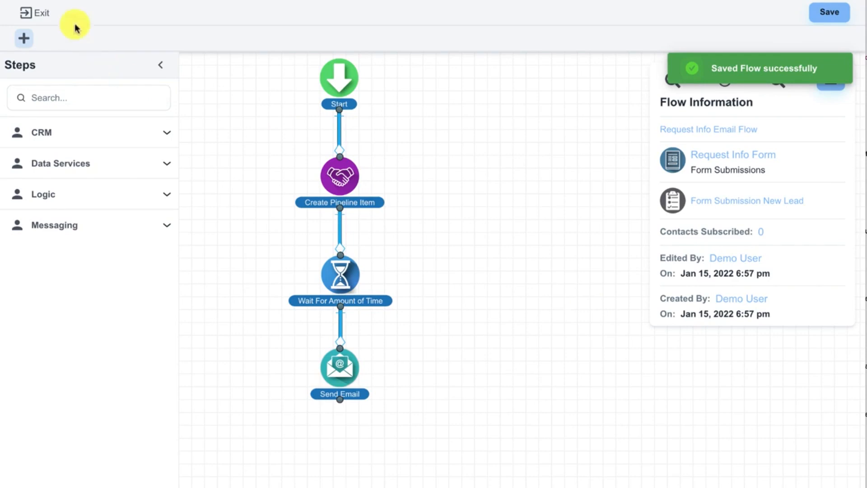
pyautogui.click(47, 15)
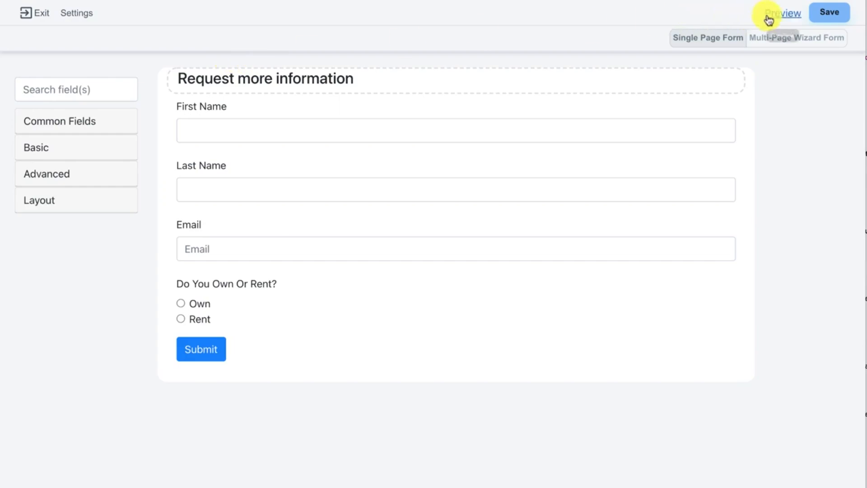
# Preview the form and submit it with a test contact's first name, last name and email, choosing Own for home status.
pyautogui.click(769, 20)
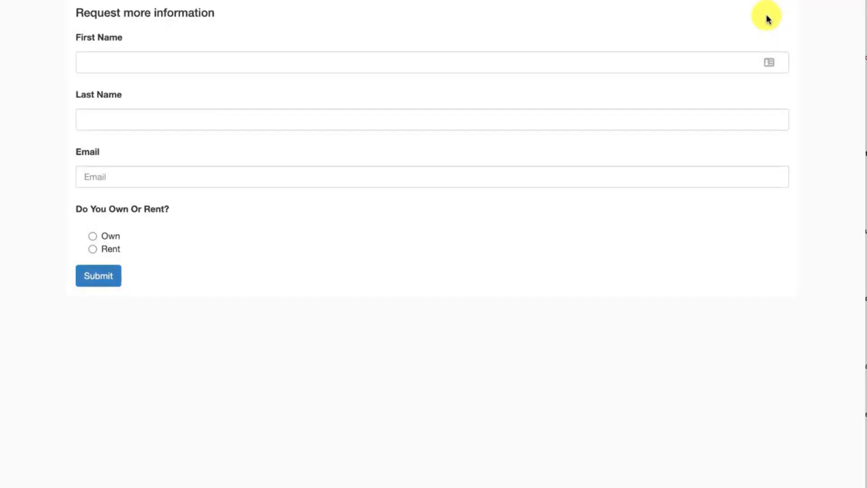
pyautogui.click(200, 57)
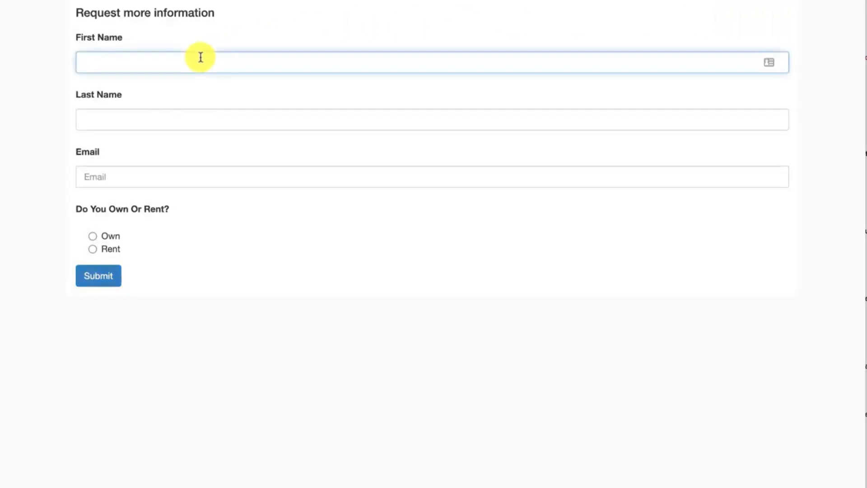
pyautogui.press('Tab')
pyautogui.press('Tab')
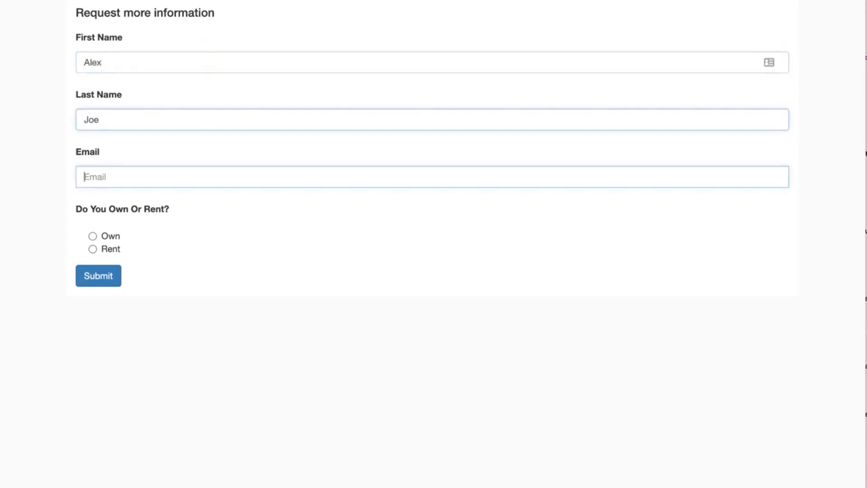
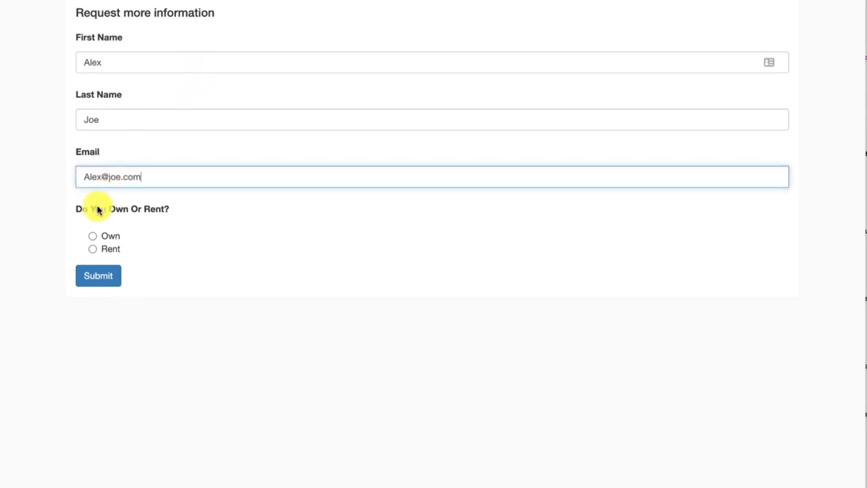
pyautogui.click(92, 236)
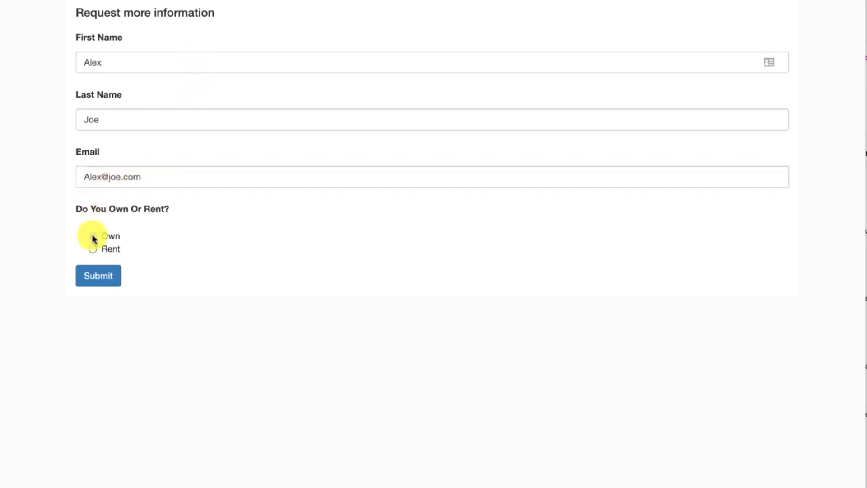
pyautogui.click(110, 279)
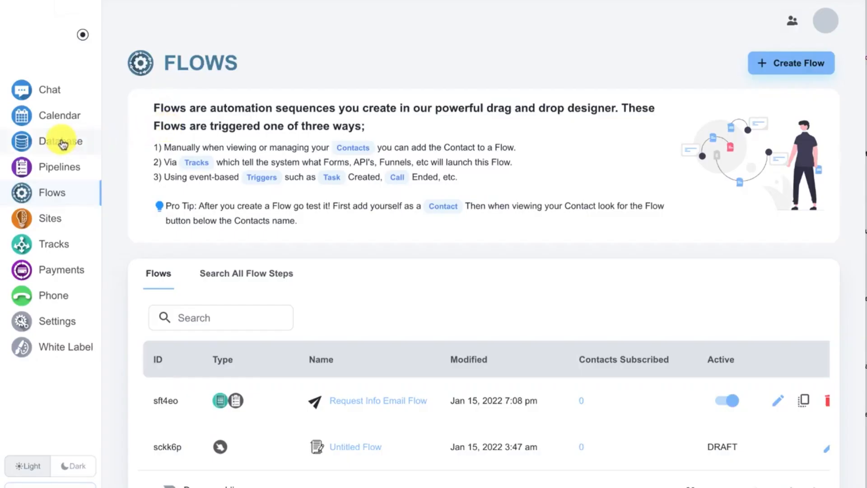
# Open the newly submitted contact in the database and check which form created it in the activity history.
pyautogui.click(63, 144)
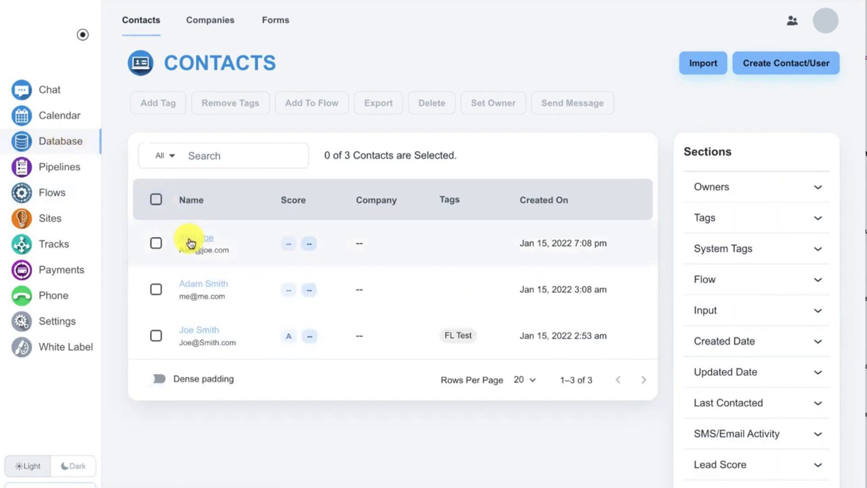
pyautogui.click(190, 244)
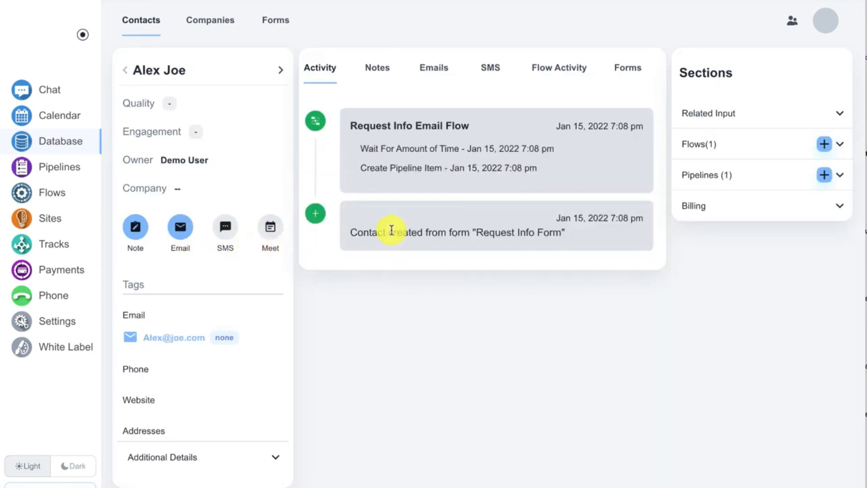
pyautogui.moveTo(353, 232); pyautogui.dragTo(596, 230)
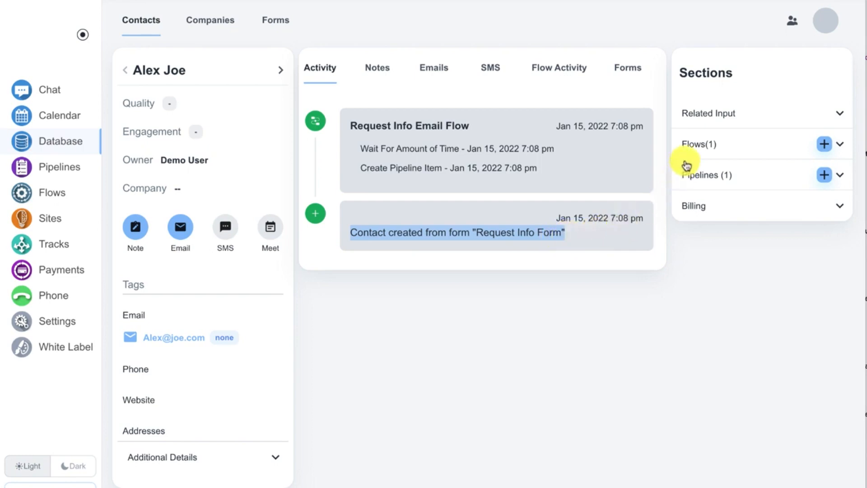
# Expand the contact's flows and examine the logged steps and times of Request Info Email Flow.
pyautogui.click(691, 147)
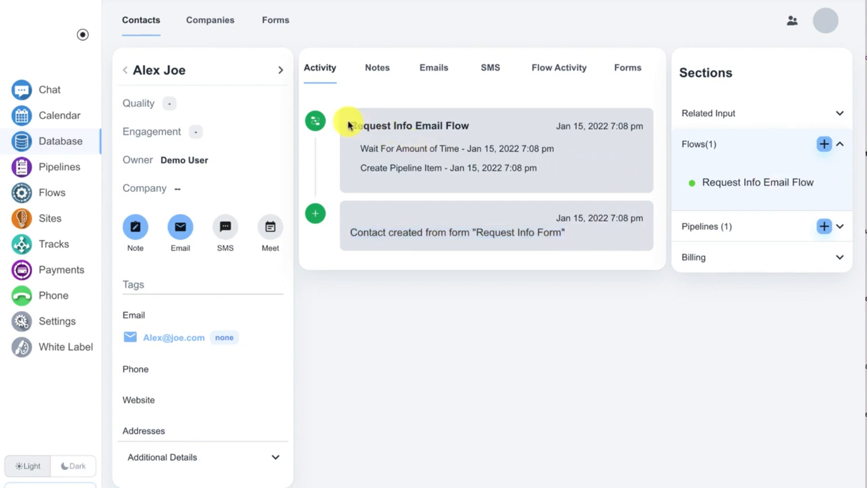
pyautogui.moveTo(351, 124); pyautogui.dragTo(474, 126)
pyautogui.moveTo(359, 146); pyautogui.dragTo(546, 174)
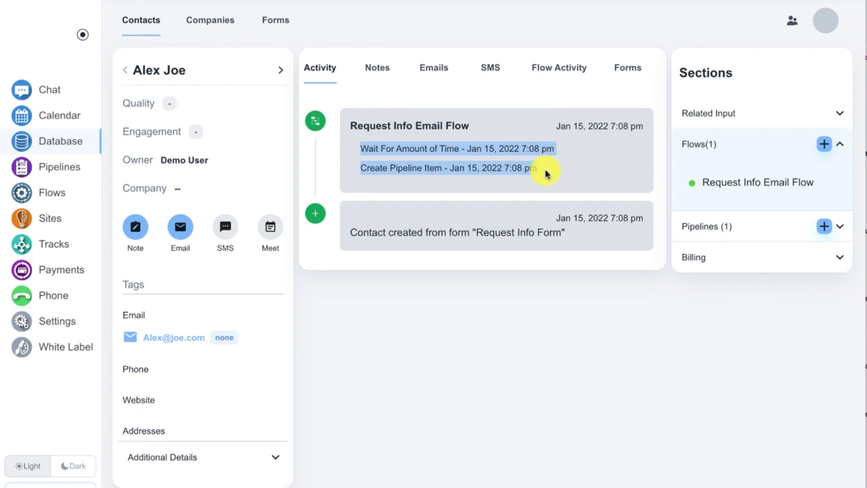
pyautogui.click(546, 173)
pyautogui.moveTo(360, 167); pyautogui.dragTo(536, 170)
pyautogui.moveTo(359, 144); pyautogui.dragTo(555, 154)
pyautogui.scroll(1, 556, 157)
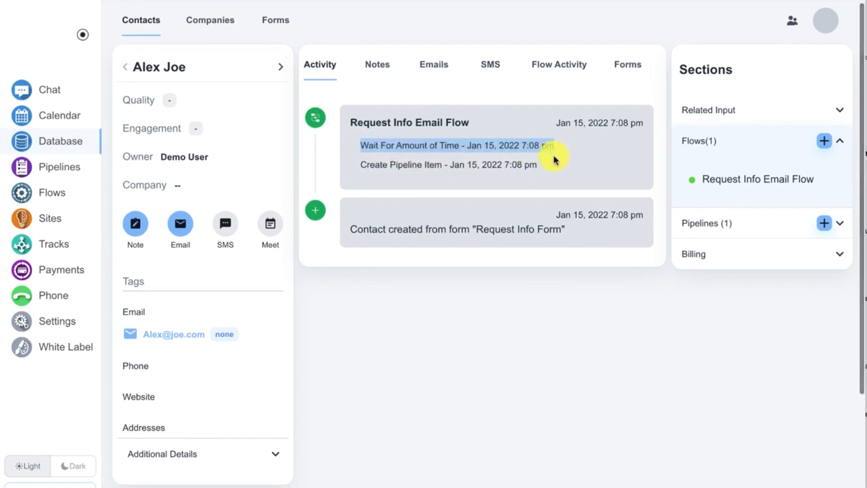
pyautogui.scroll(-1, 564, 161)
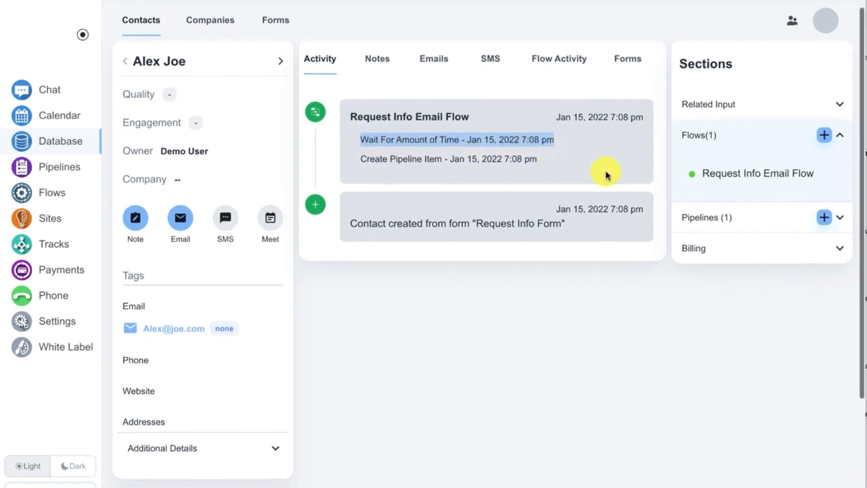
# Examine the contact's Call New Lead pipeline item and its details under Need to Call on the Sales Pipeline board.
pyautogui.click(708, 221)
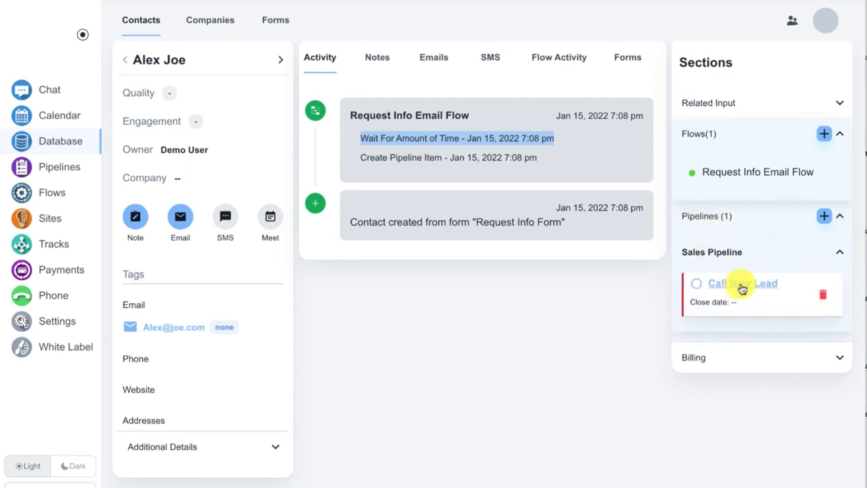
pyautogui.click(632, 287)
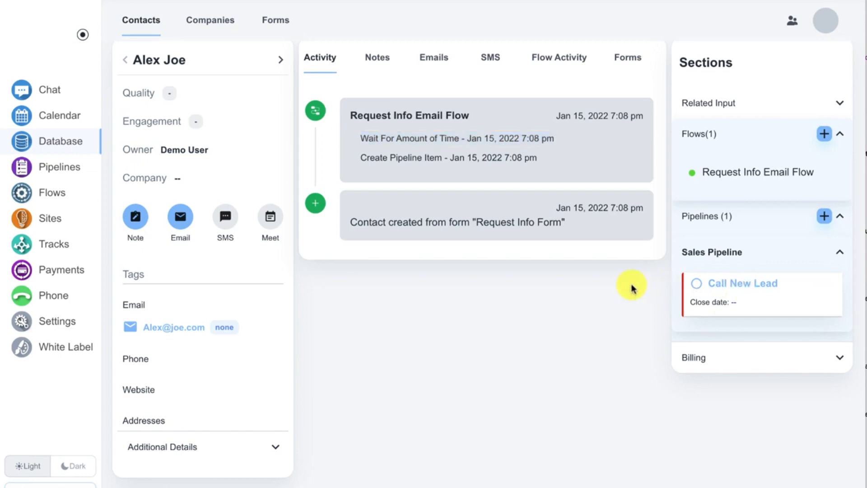
pyautogui.click(68, 168)
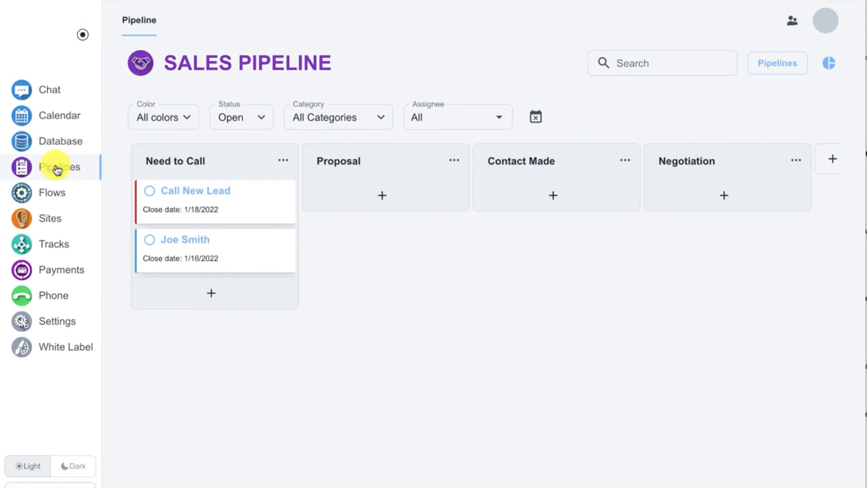
pyautogui.click(200, 194)
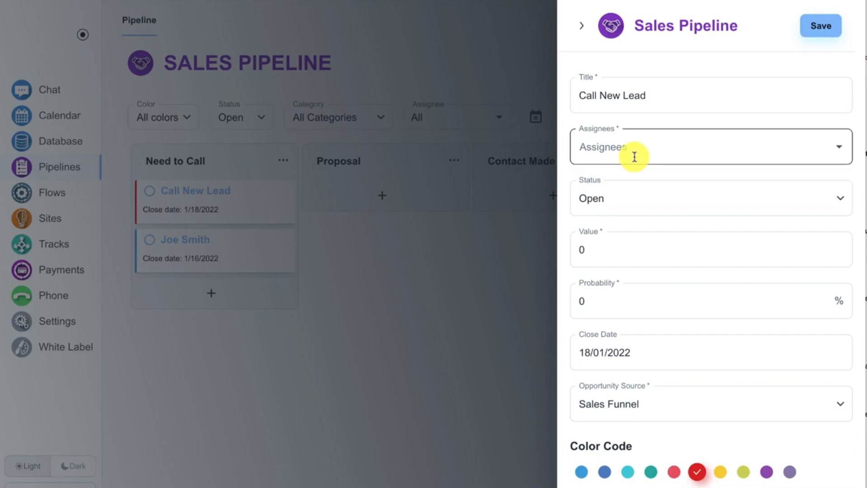
pyautogui.click(512, 268)
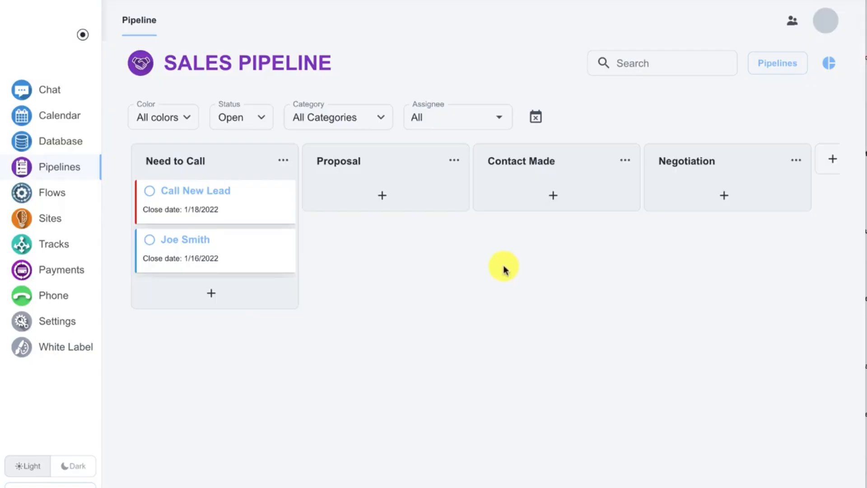
# Reopen the new contact and compare the Send Email and Wait For Amount of Time entries and their times.
pyautogui.click(47, 142)
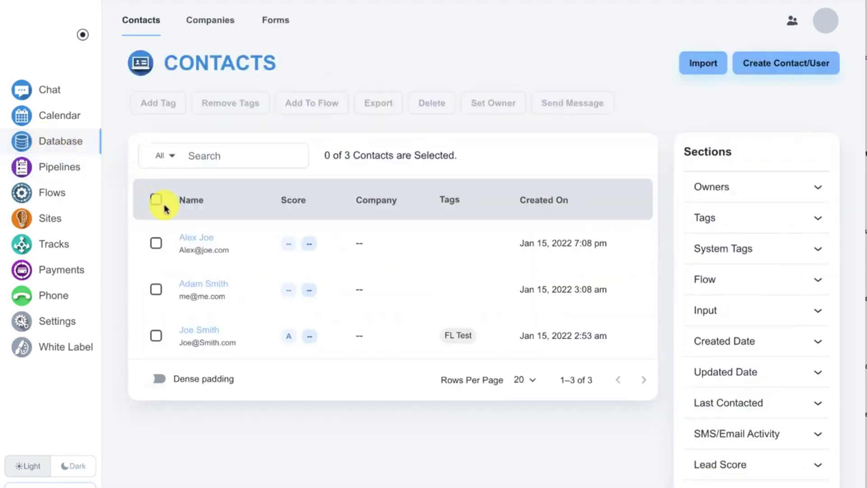
pyautogui.click(203, 244)
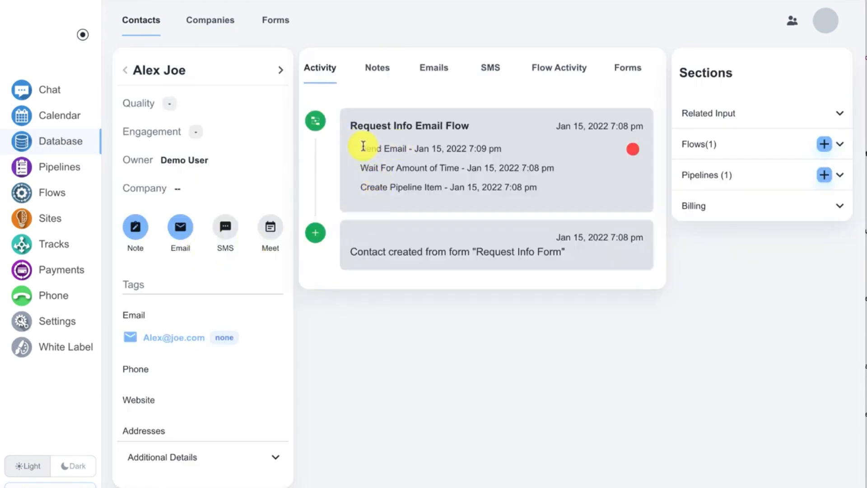
pyautogui.moveTo(361, 145); pyautogui.dragTo(409, 146)
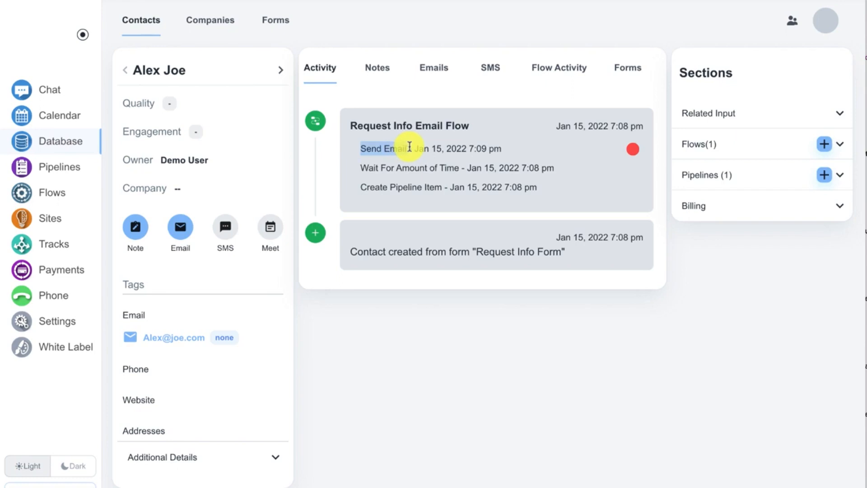
pyautogui.click(476, 147)
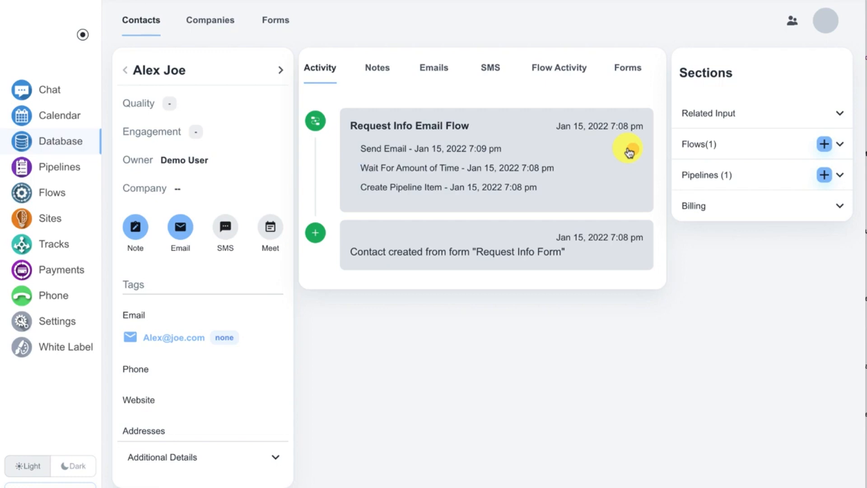
pyautogui.moveTo(360, 165); pyautogui.dragTo(530, 168)
pyautogui.click(531, 168)
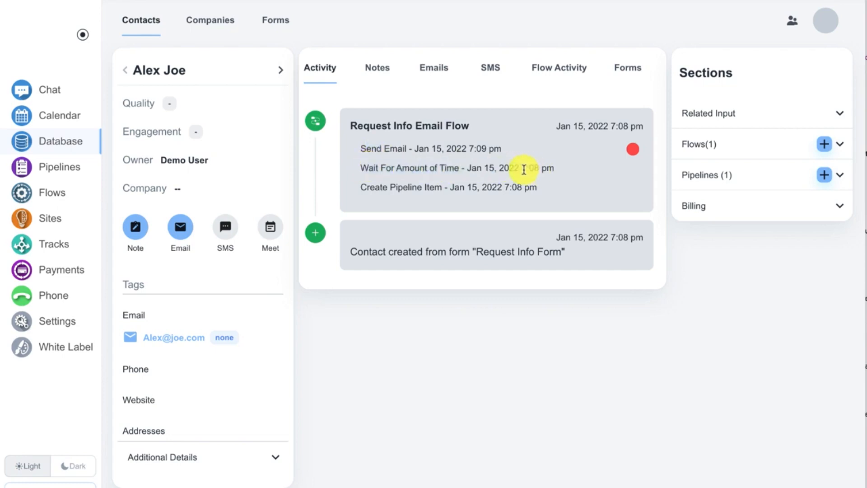
pyautogui.moveTo(519, 167); pyautogui.dragTo(540, 167)
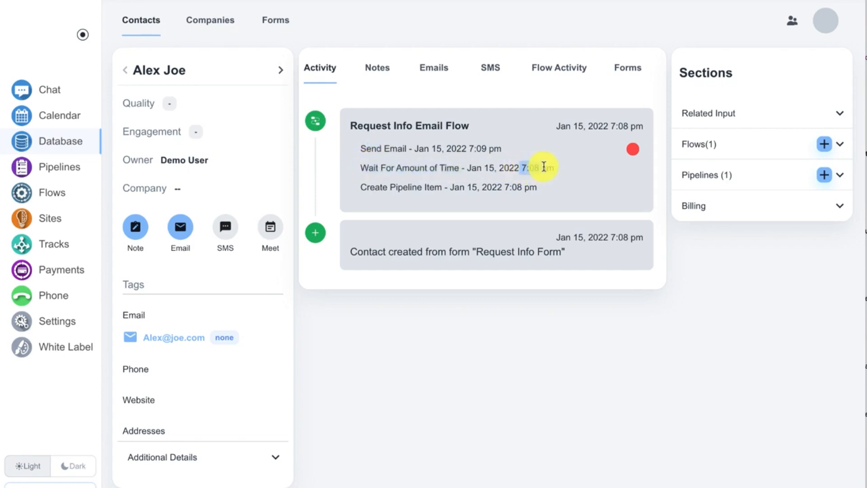
pyautogui.moveTo(469, 148); pyautogui.dragTo(486, 147)
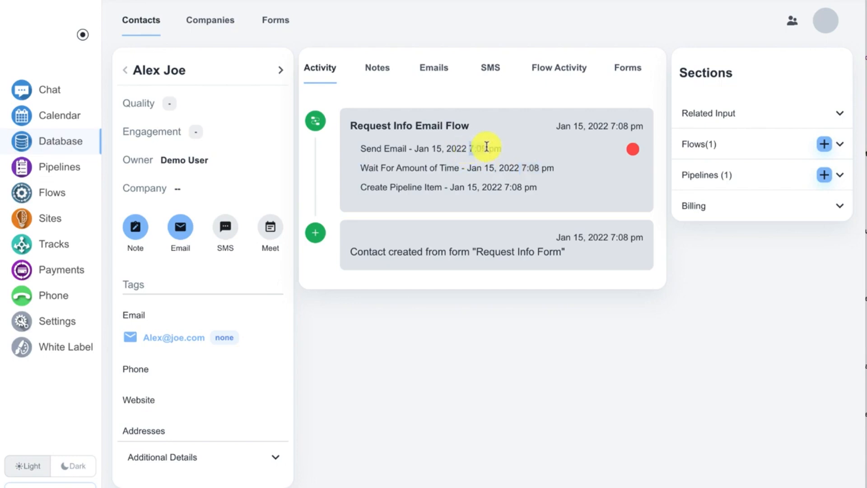
pyautogui.click(487, 147)
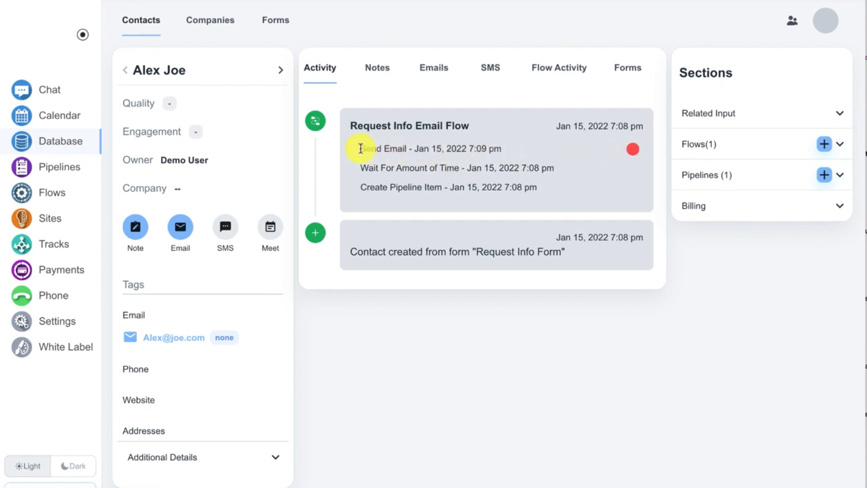
pyautogui.moveTo(360, 148); pyautogui.dragTo(417, 148)
pyautogui.click(417, 147)
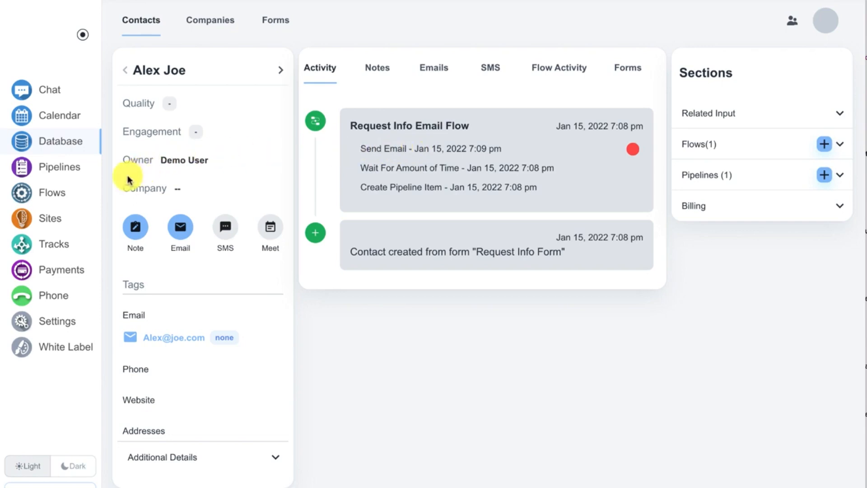
# Review the CNAME records for verifying email DNS of myemaildomain.com among the connected site domains, and close them.
pyautogui.click(54, 223)
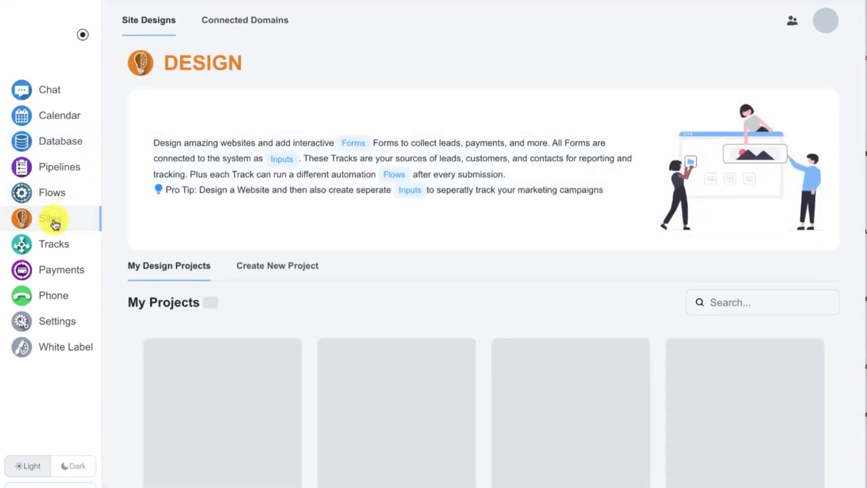
pyautogui.click(241, 21)
pyautogui.scroll(-2, 335, 135)
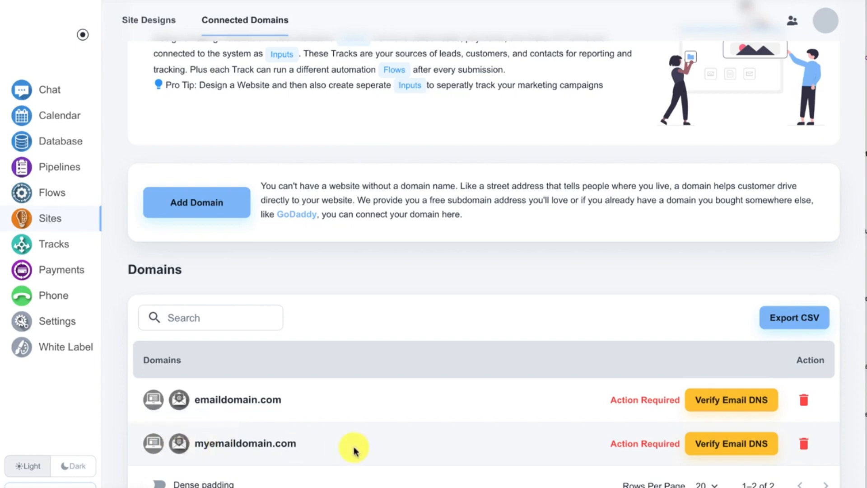
pyautogui.click(701, 449)
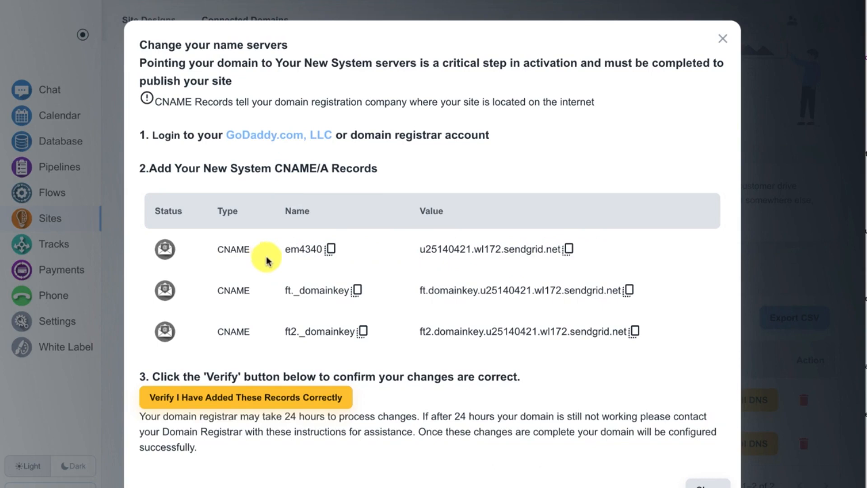
pyautogui.click(724, 44)
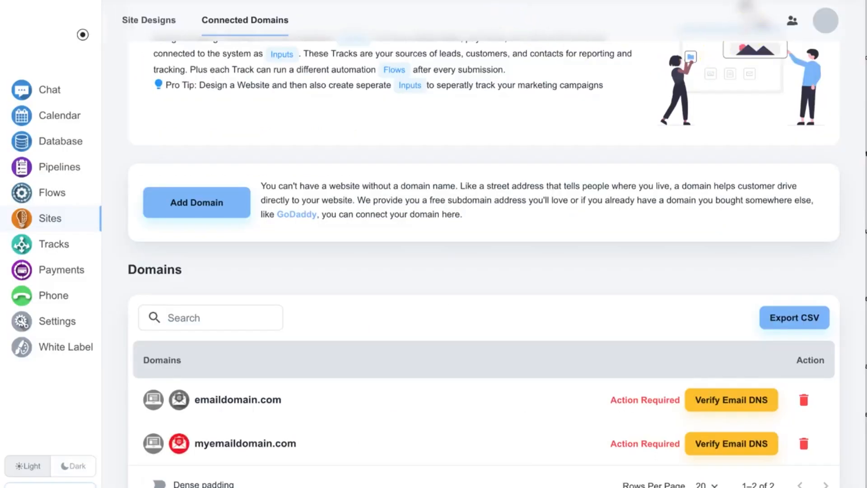
pyautogui.click(465, 1)
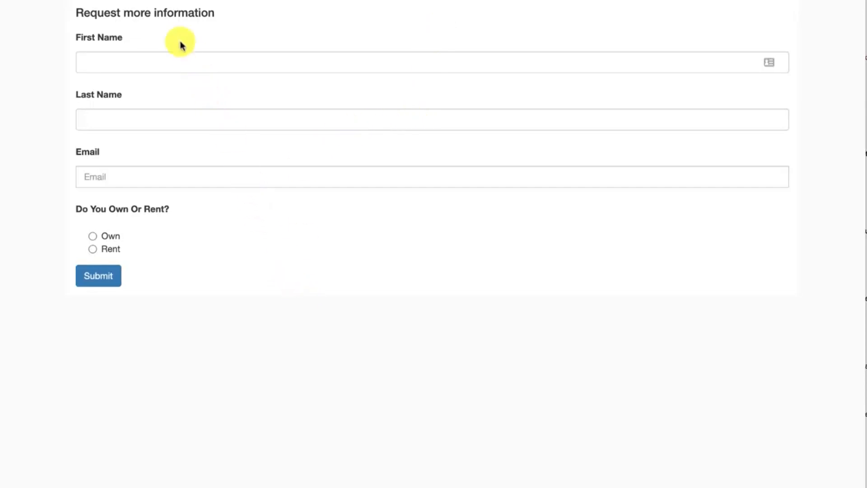
pyautogui.click(151, 1)
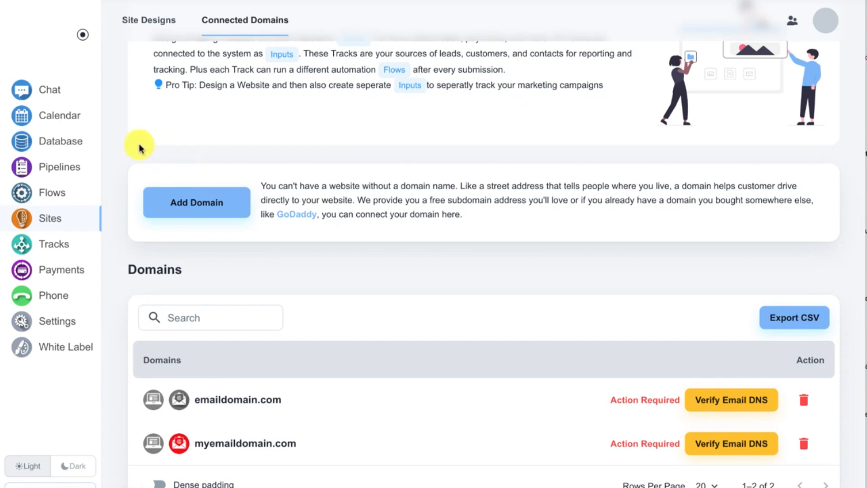
# Recheck the test contact's activity history and return to the list of flows.
pyautogui.click(71, 148)
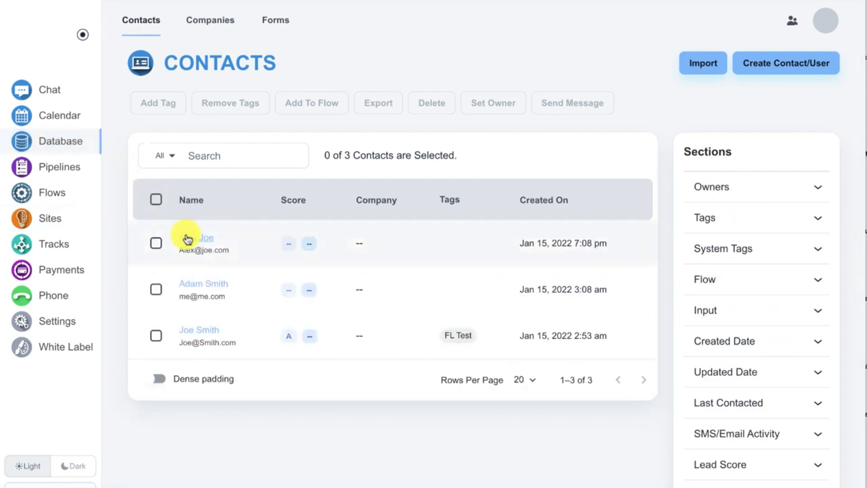
pyautogui.click(187, 238)
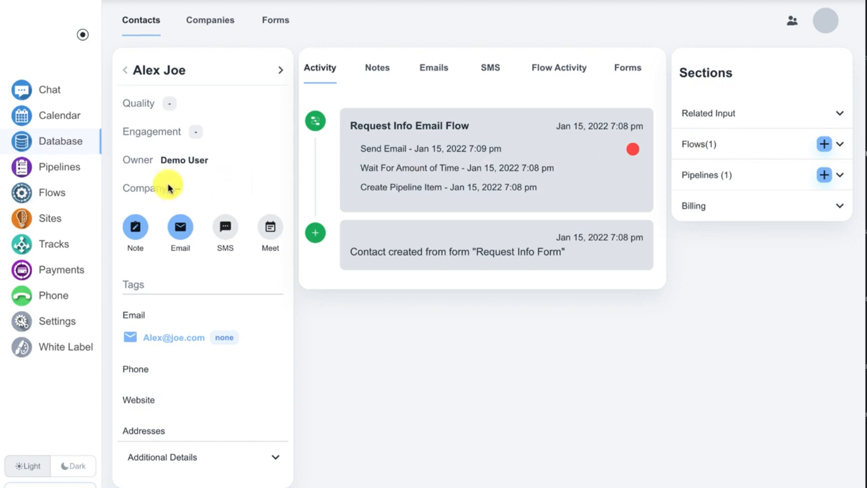
pyautogui.click(51, 193)
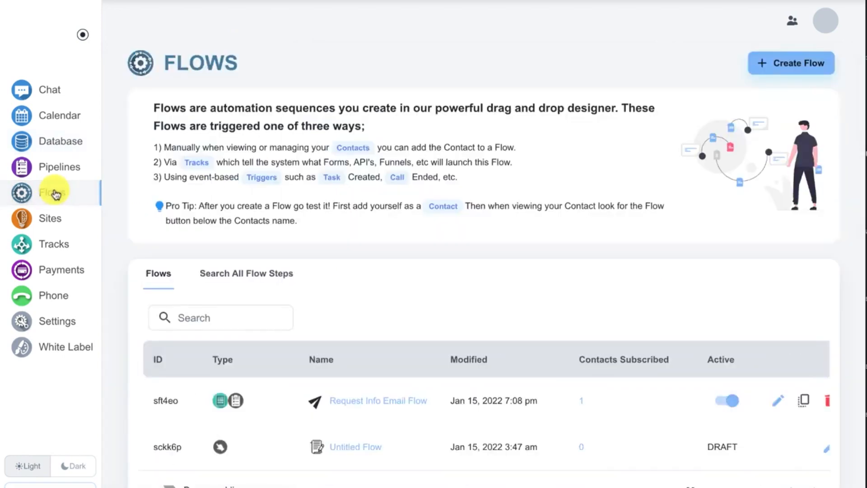
# View the subscribers of Request Info Email Flow and open the test contact's flow activity.
pyautogui.click(328, 402)
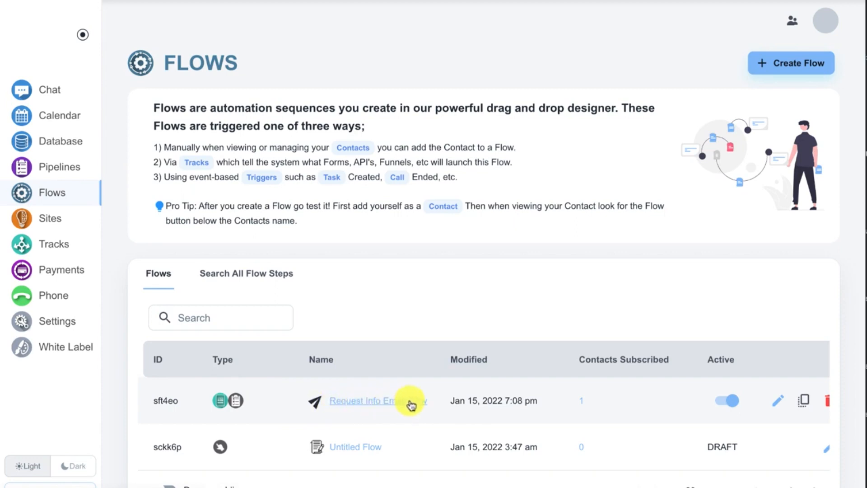
pyautogui.click(581, 401)
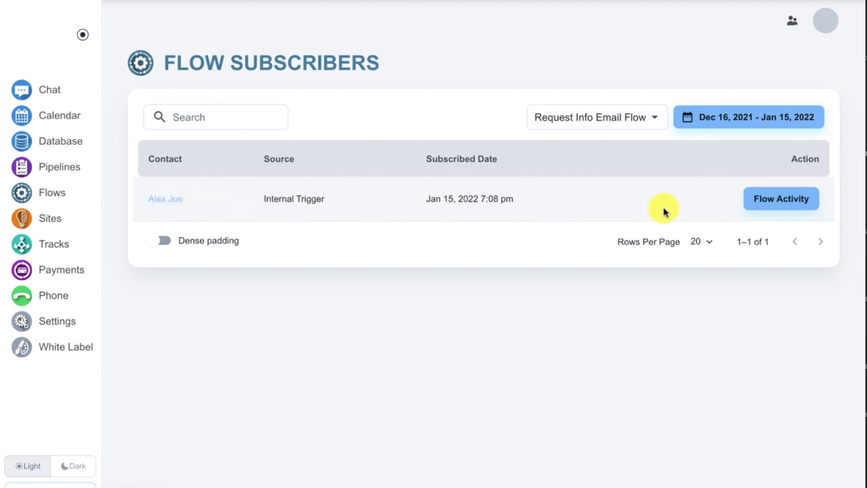
pyautogui.click(759, 206)
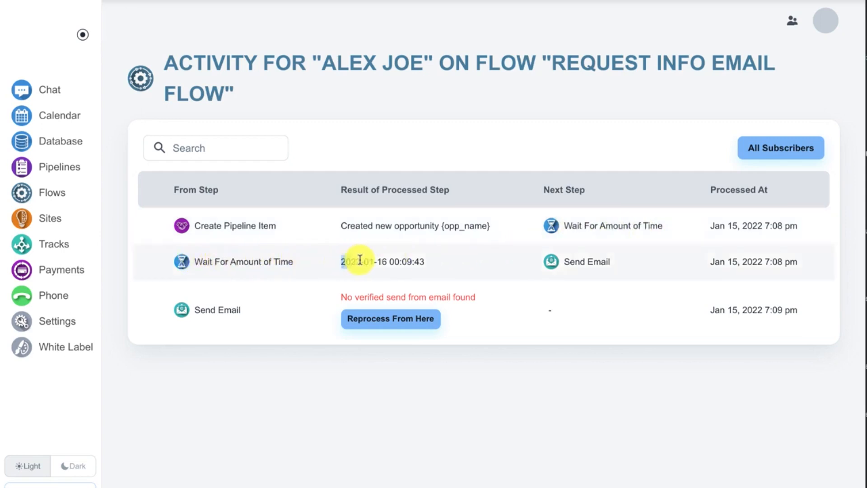
# Examine the results and next steps of the Wait For Amount of Time and Send Email entries, and return to the list of flows.
pyautogui.moveTo(355, 259); pyautogui.dragTo(428, 264)
pyautogui.click(427, 263)
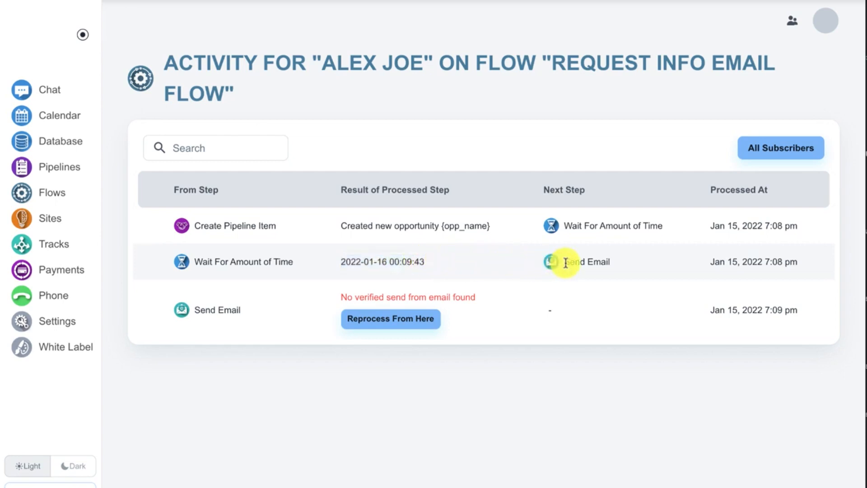
pyautogui.moveTo(566, 263); pyautogui.dragTo(600, 264)
pyautogui.click(597, 264)
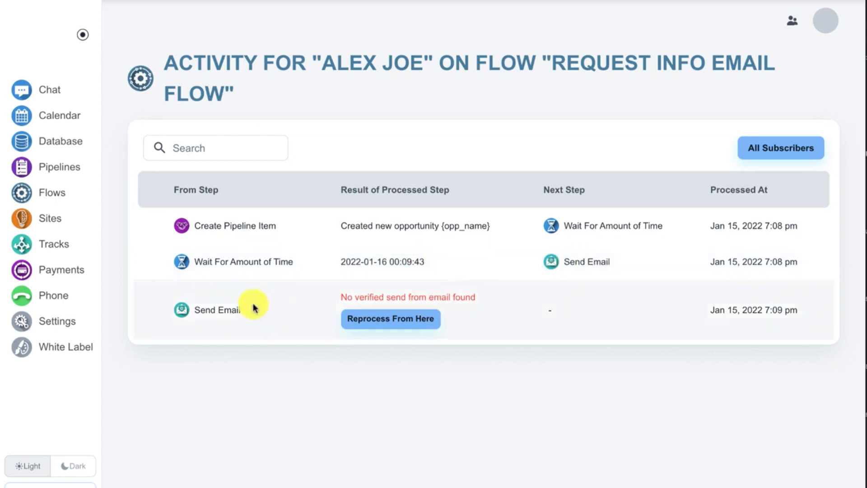
pyautogui.moveTo(200, 307); pyautogui.dragTo(232, 307)
pyautogui.click(232, 306)
pyautogui.moveTo(340, 296); pyautogui.dragTo(480, 298)
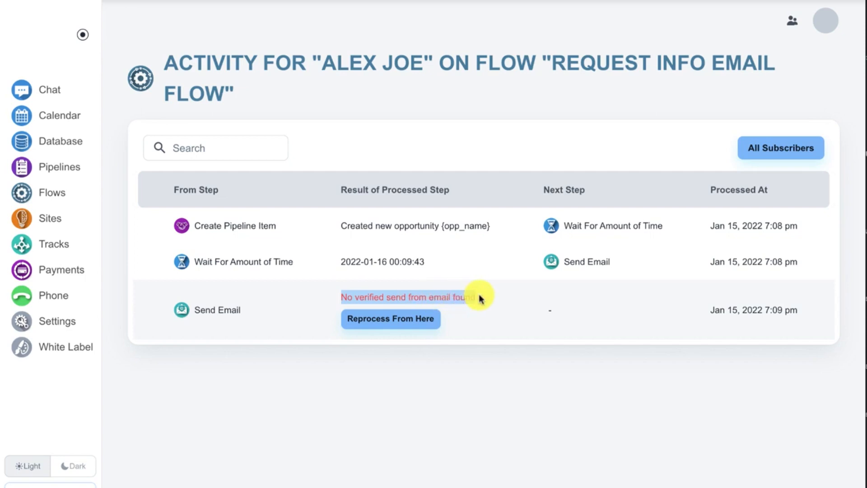
pyautogui.click(480, 298)
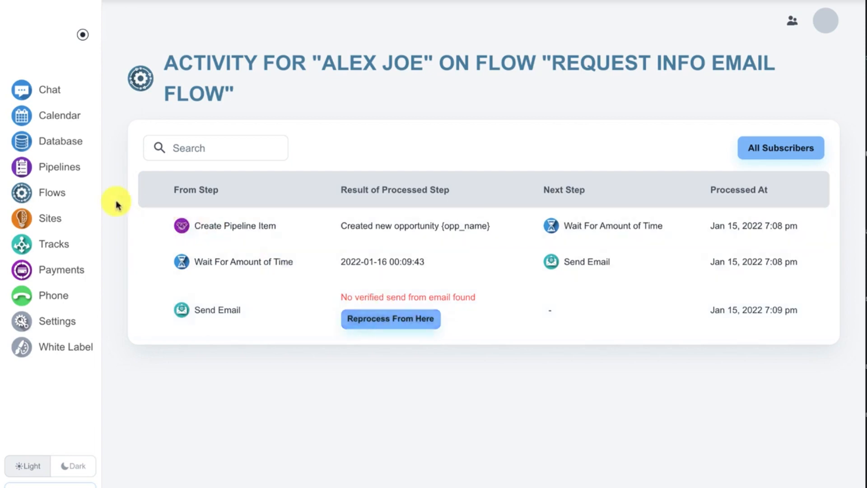
pyautogui.click(93, 192)
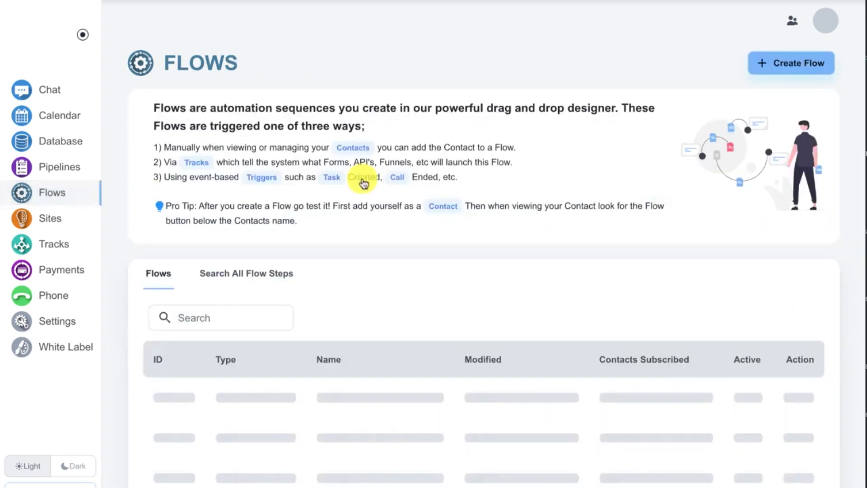